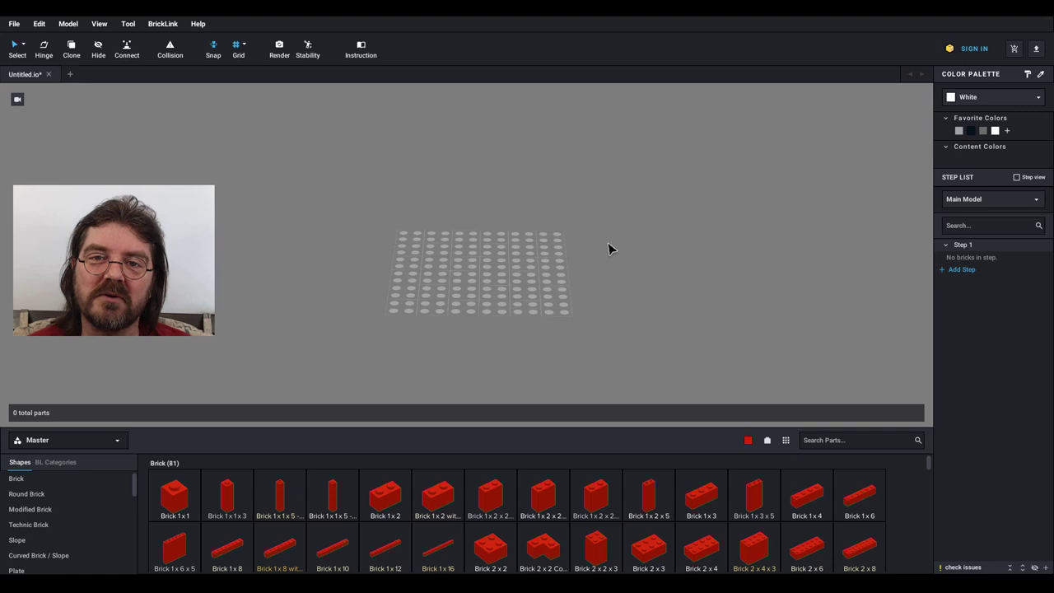
- Place a red Brick 2 x 4 on the grid as the first brick in Step 1
{"action": "scroll", "coordinate": [608, 249], "scroll_direction": "up", "scroll_amount": 5}
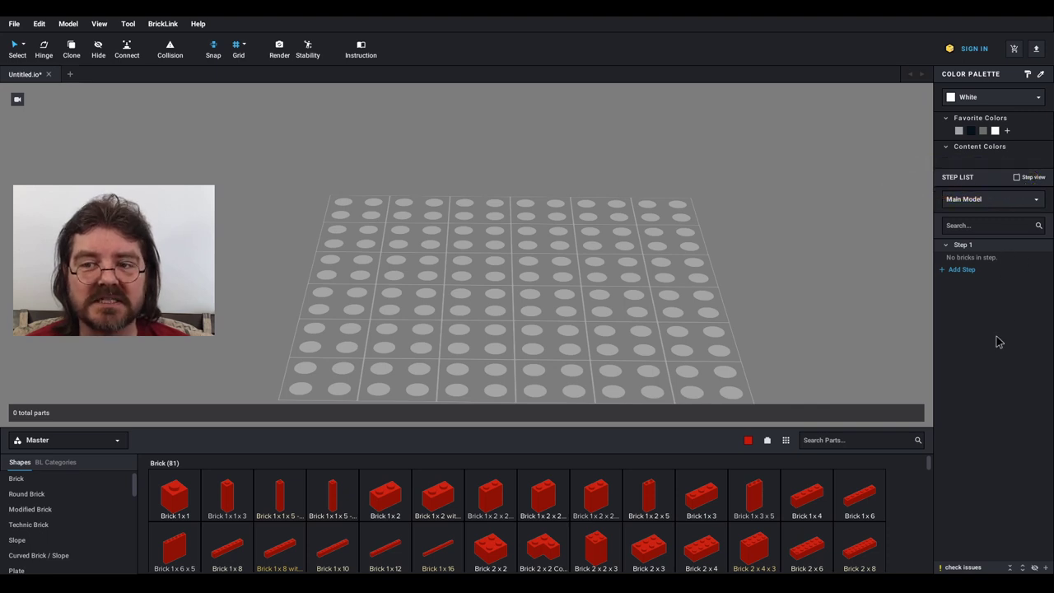
{"action": "left_click", "coordinate": [973, 252]}
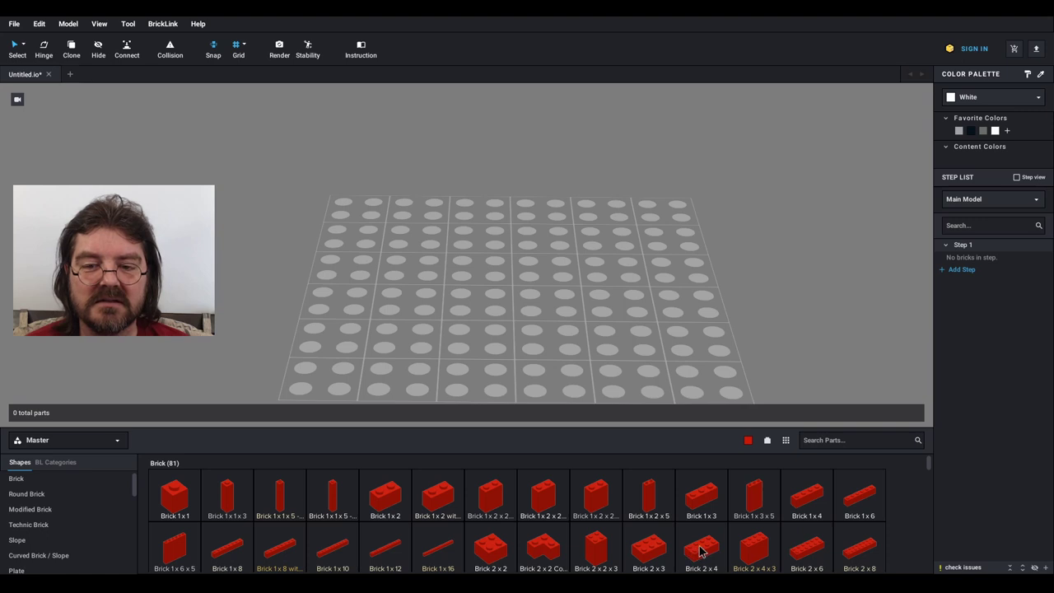
{"action": "left_click_drag", "start_coordinate": [699, 551], "coordinate": [463, 272]}
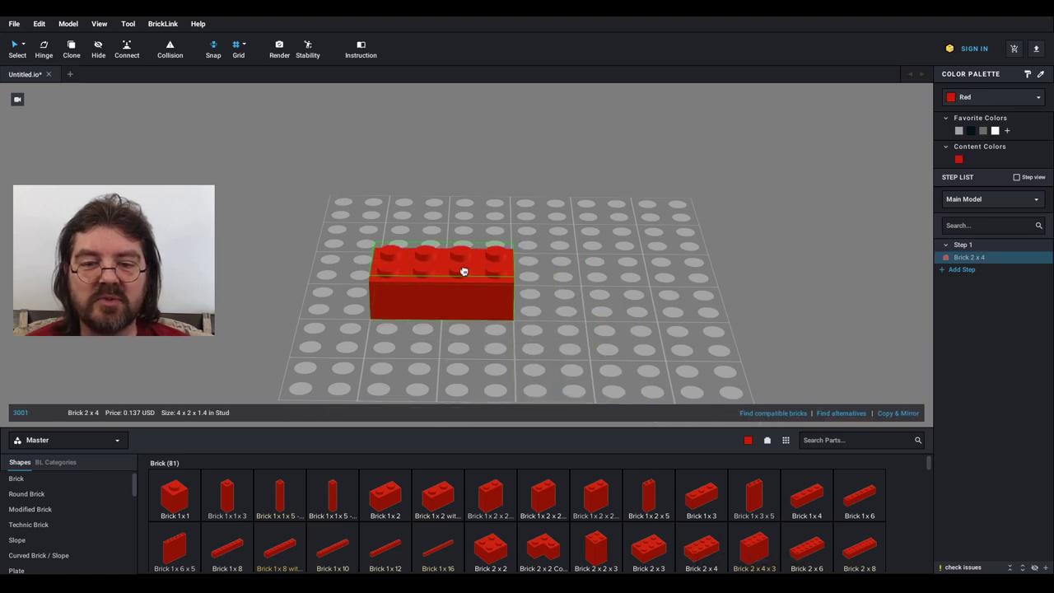
{"action": "left_click", "coordinate": [461, 271]}
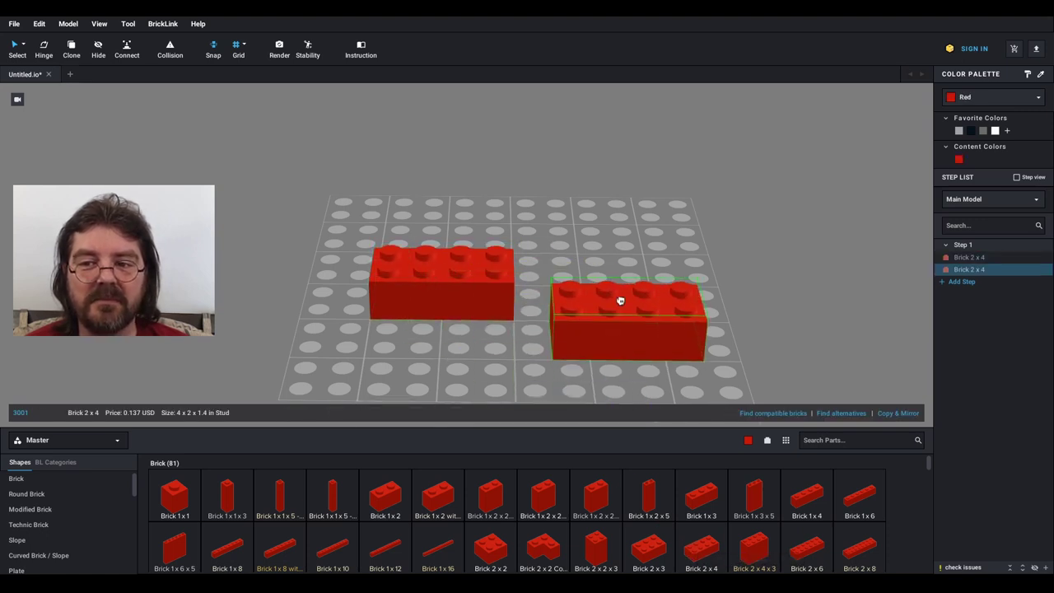
{"action": "key", "text": "Escape"}
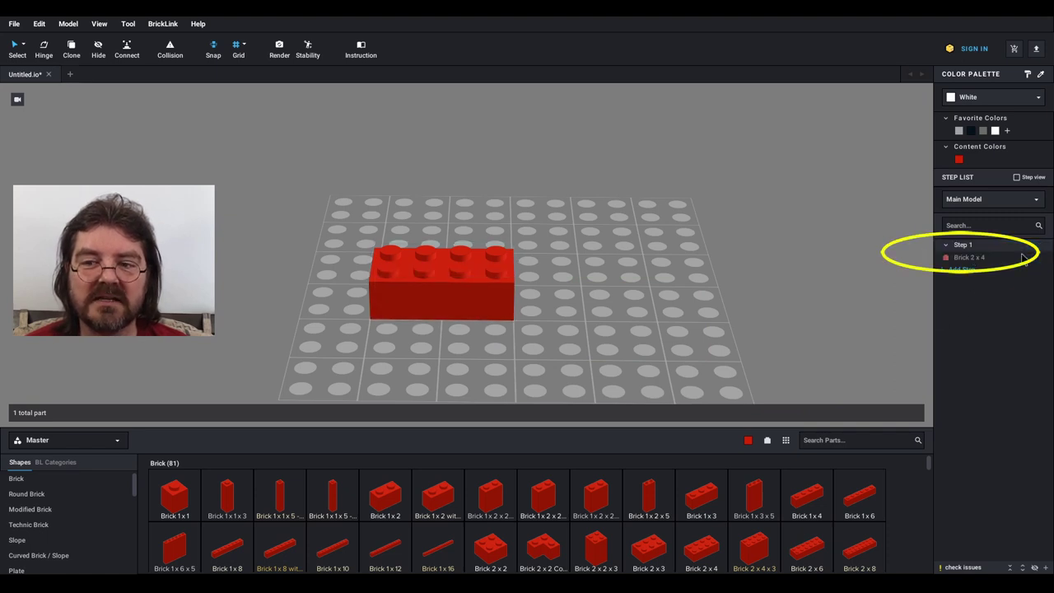
{"action": "left_click", "coordinate": [979, 258]}
{"action": "left_click", "coordinate": [853, 328]}
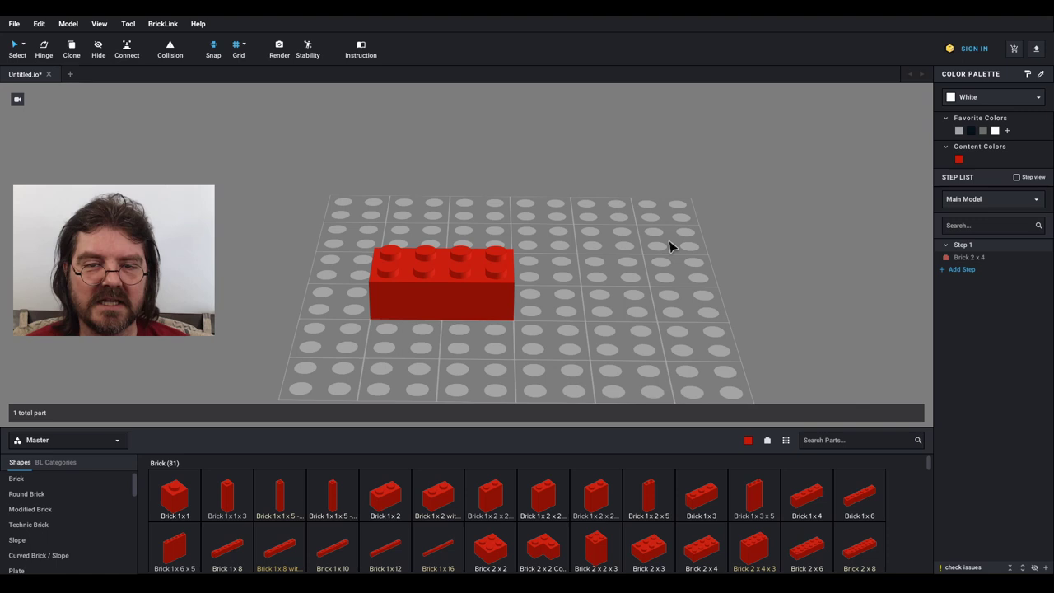
- Add Step 2 and place another Brick 2 x 4 end to end with the first brick
{"action": "key", "text": "Return"}
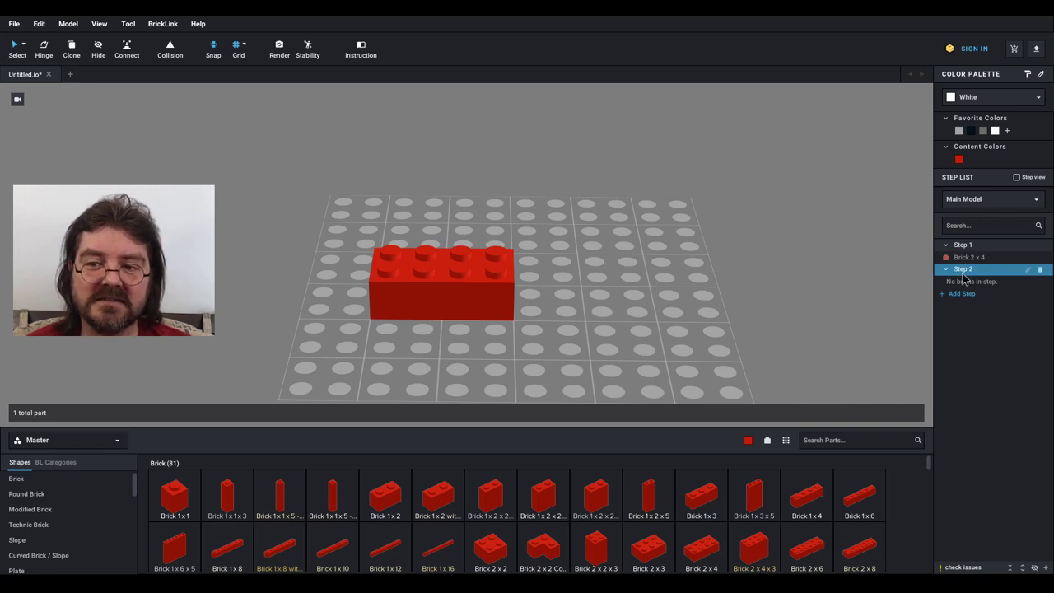
{"action": "left_click_drag", "start_coordinate": [738, 545], "coordinate": [603, 275]}
{"action": "left_click", "coordinate": [591, 273]}
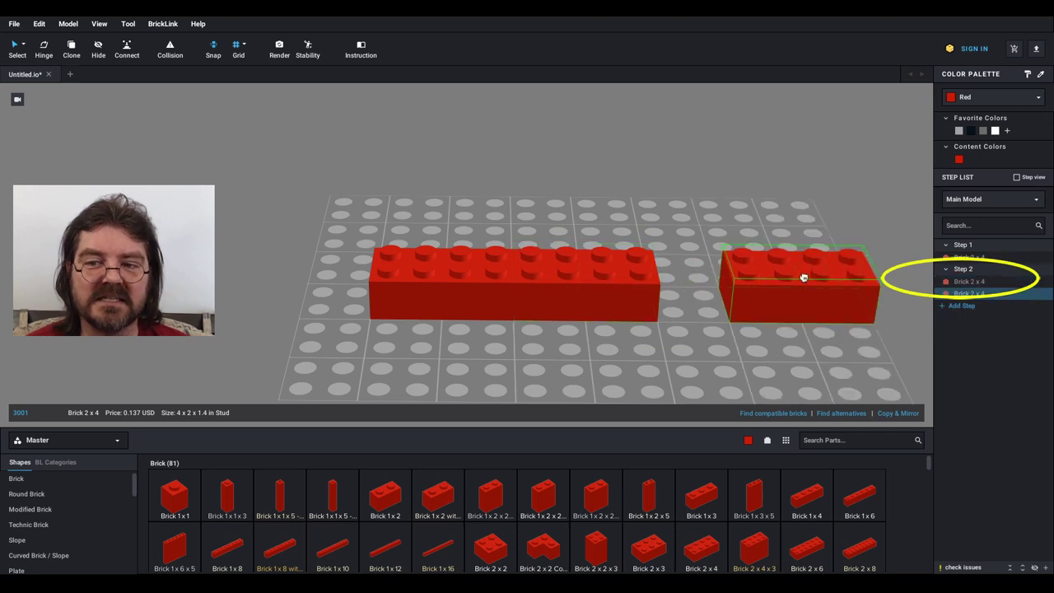
{"action": "key", "text": "Escape"}
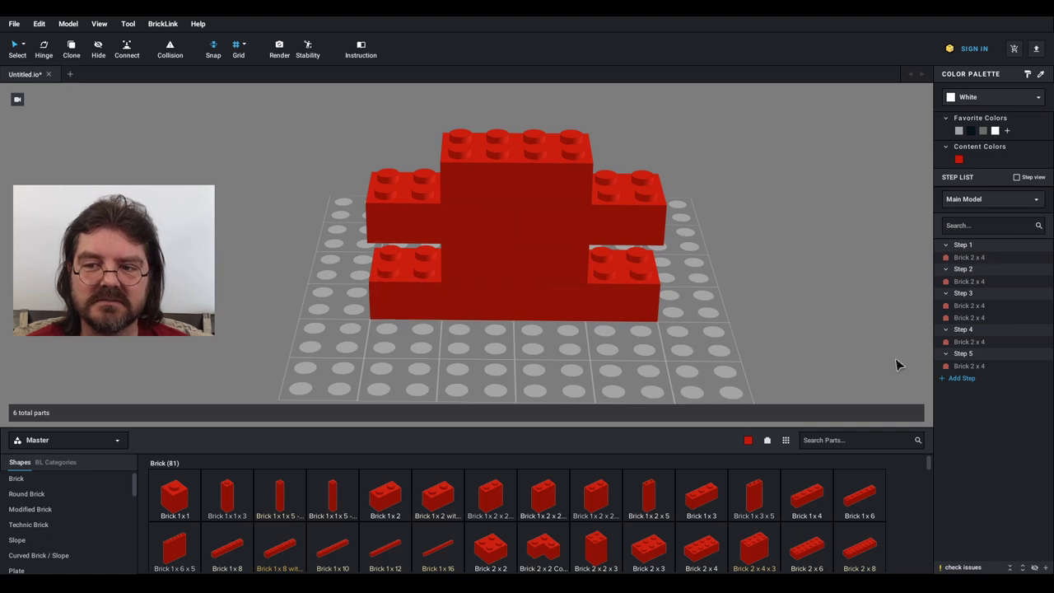
- Move the right-hand bottom-row brick from Step 2 into Step 1 and delete the emptied Step 2
{"action": "left_click", "coordinate": [598, 296]}
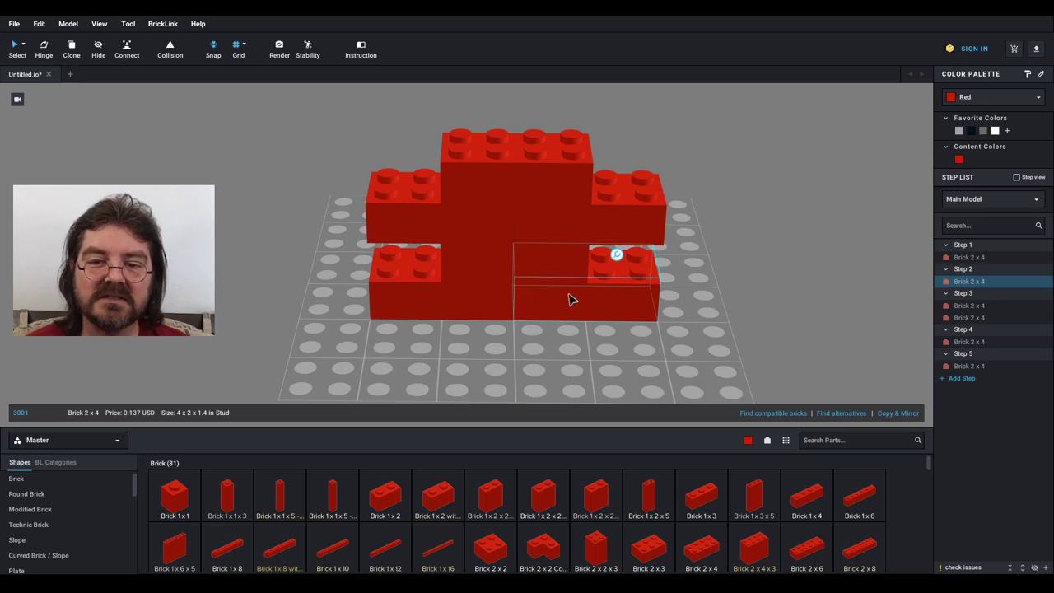
{"action": "left_click", "coordinate": [713, 297]}
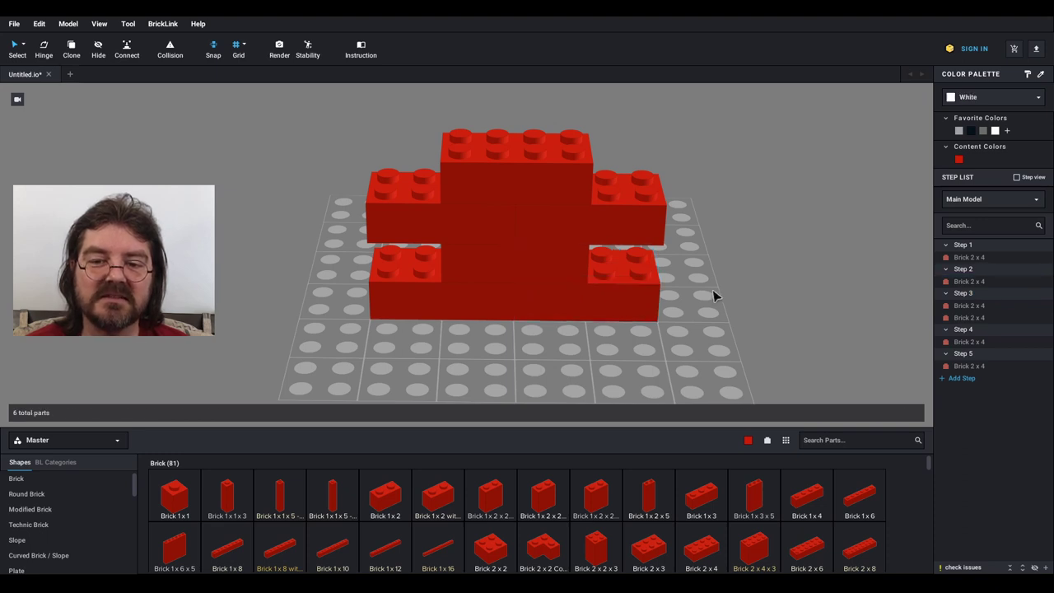
{"action": "left_click", "coordinate": [589, 296]}
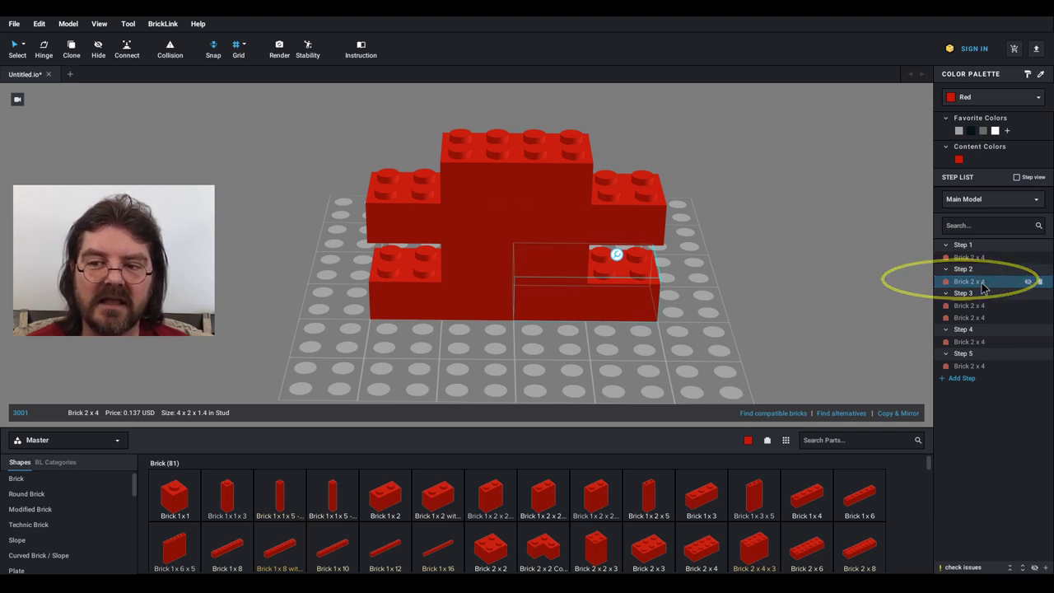
{"action": "left_click_drag", "start_coordinate": [987, 283], "coordinate": [988, 265]}
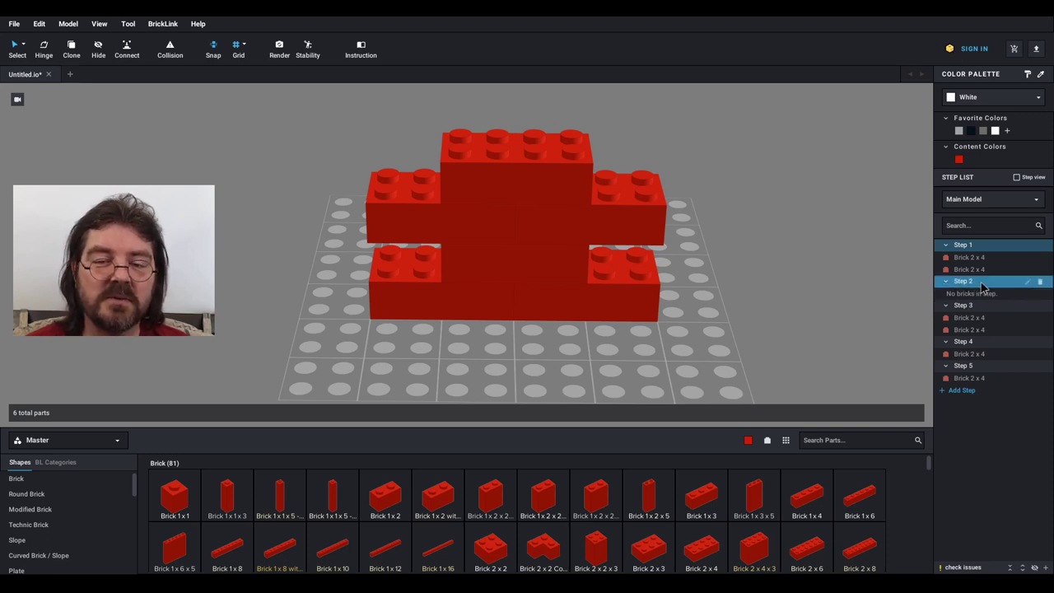
{"action": "left_click", "coordinate": [1040, 282]}
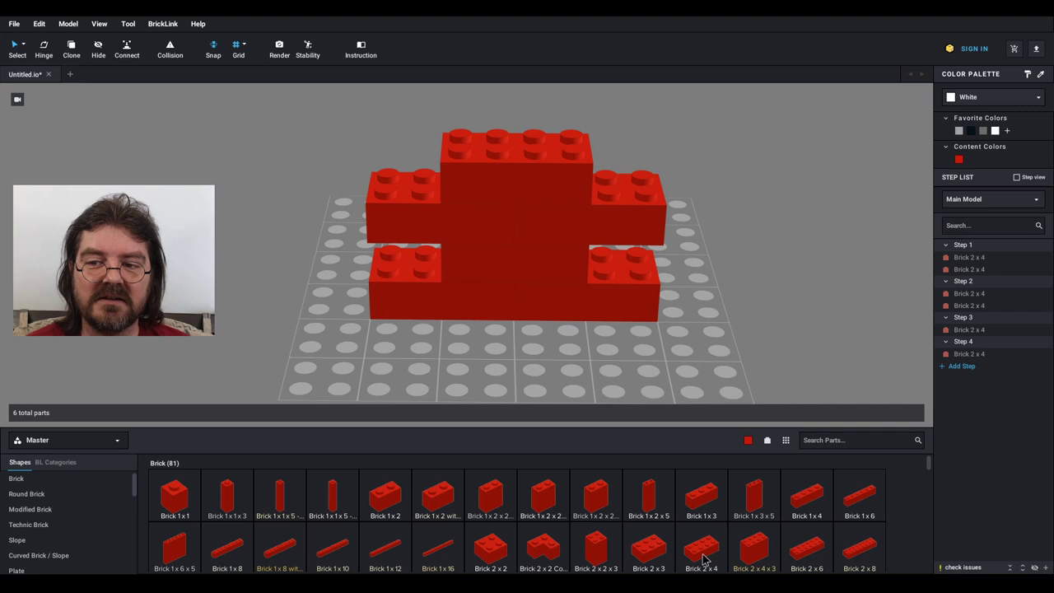
- Attach a Brick 2 x 4 centred underneath the two bottom-row bricks
{"action": "left_click_drag", "start_coordinate": [704, 559], "coordinate": [522, 305]}
{"action": "left_click", "coordinate": [524, 305]}
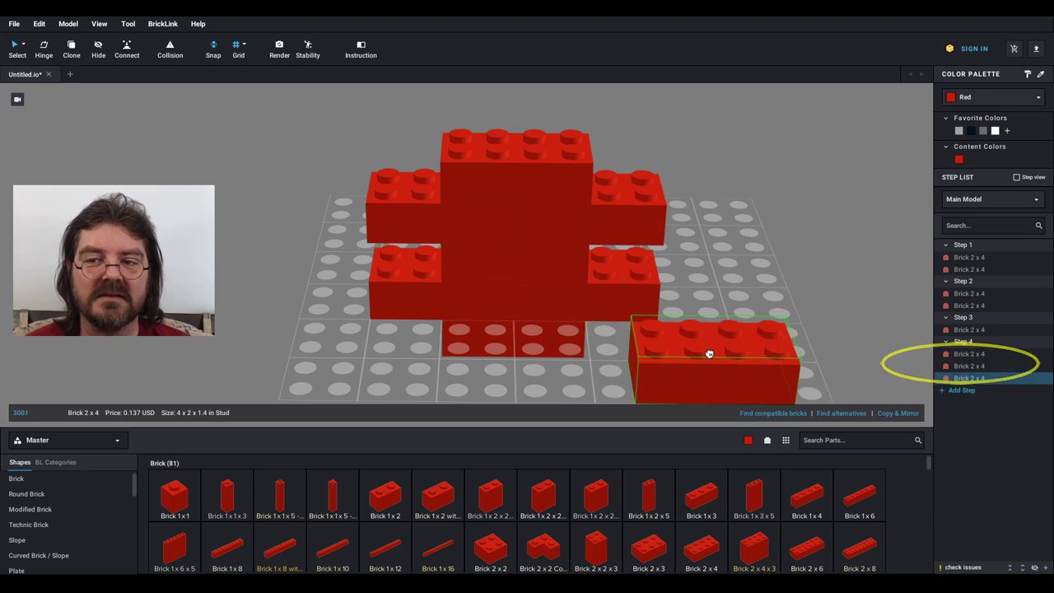
{"action": "key", "text": "Escape"}
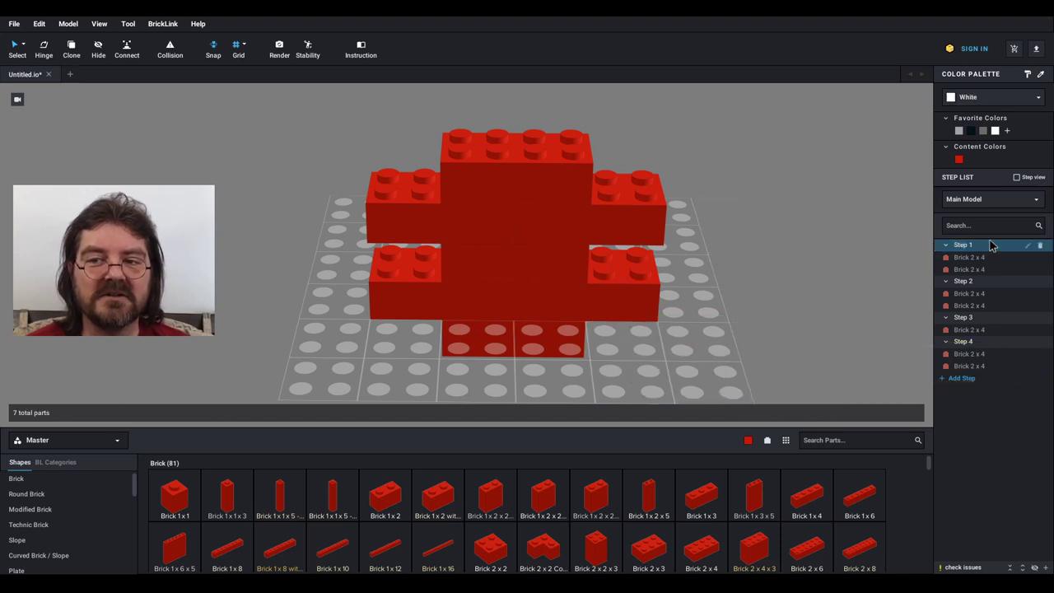
- Insert an empty step ahead of the current first step and move the centred underside brick into it
{"action": "left_click", "coordinate": [962, 378]}
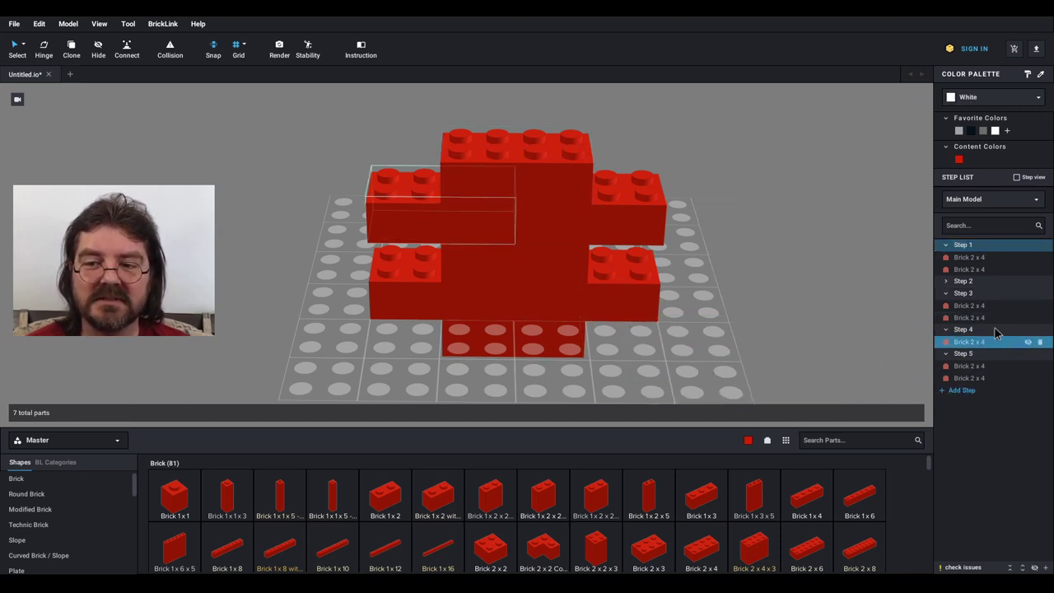
{"action": "left_click_drag", "start_coordinate": [946, 284], "coordinate": [979, 265]}
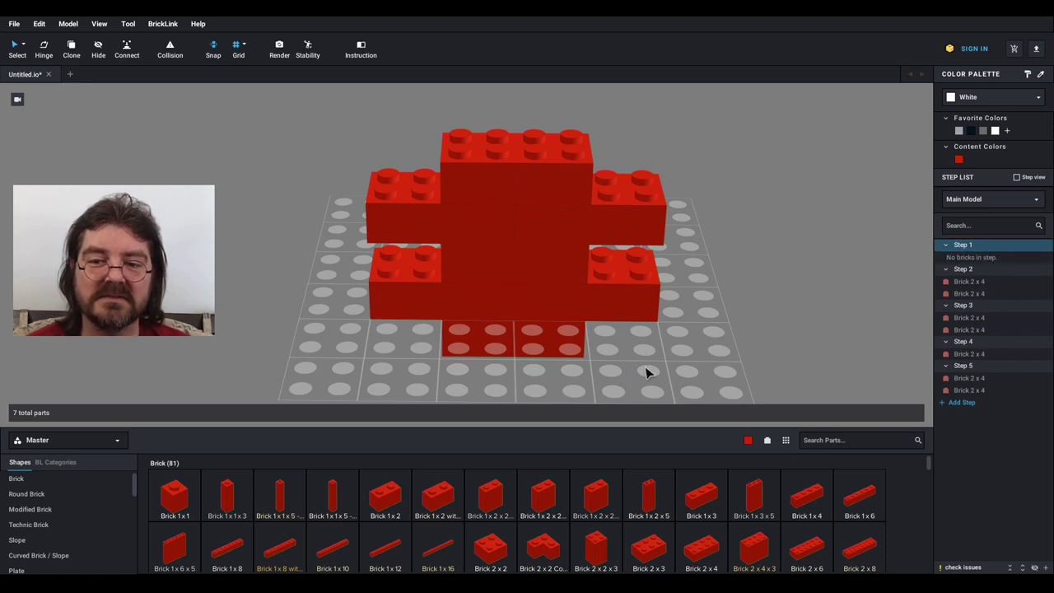
{"action": "left_click", "coordinate": [536, 348]}
{"action": "left_click_drag", "start_coordinate": [953, 387], "coordinate": [955, 247]}
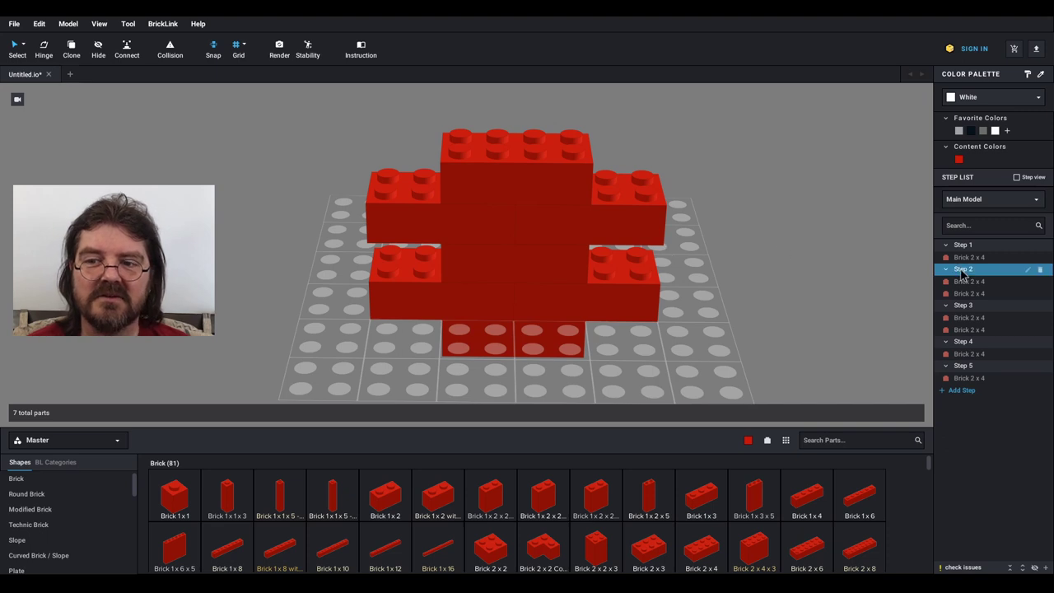
- Make Step 3 active and add a Brick 2 x 4 to it at the right end of the middle row, overhanging two studs
{"action": "left_click", "coordinate": [559, 273]}
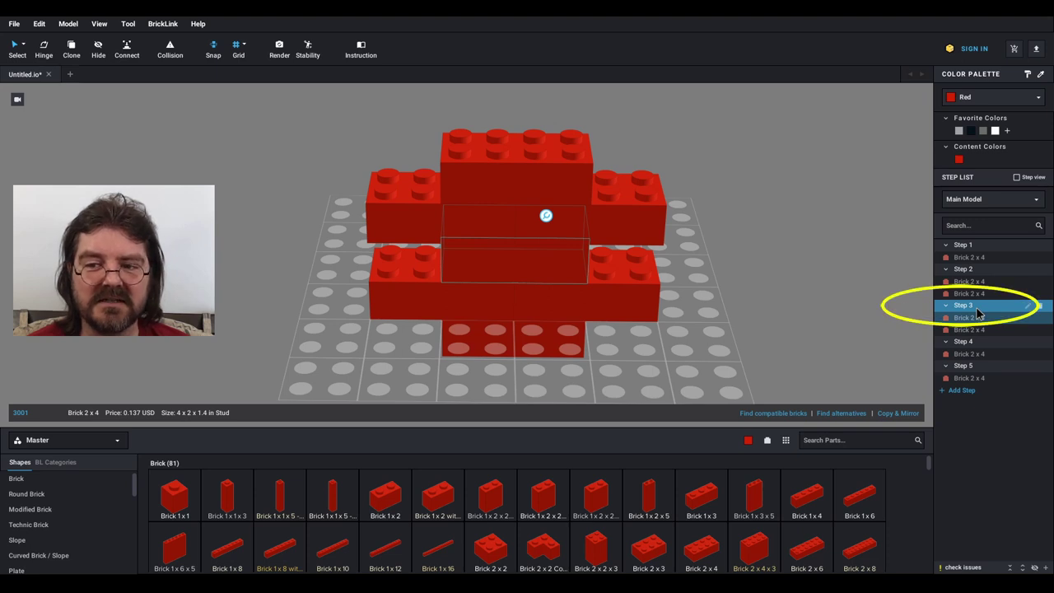
{"action": "left_click", "coordinate": [976, 308]}
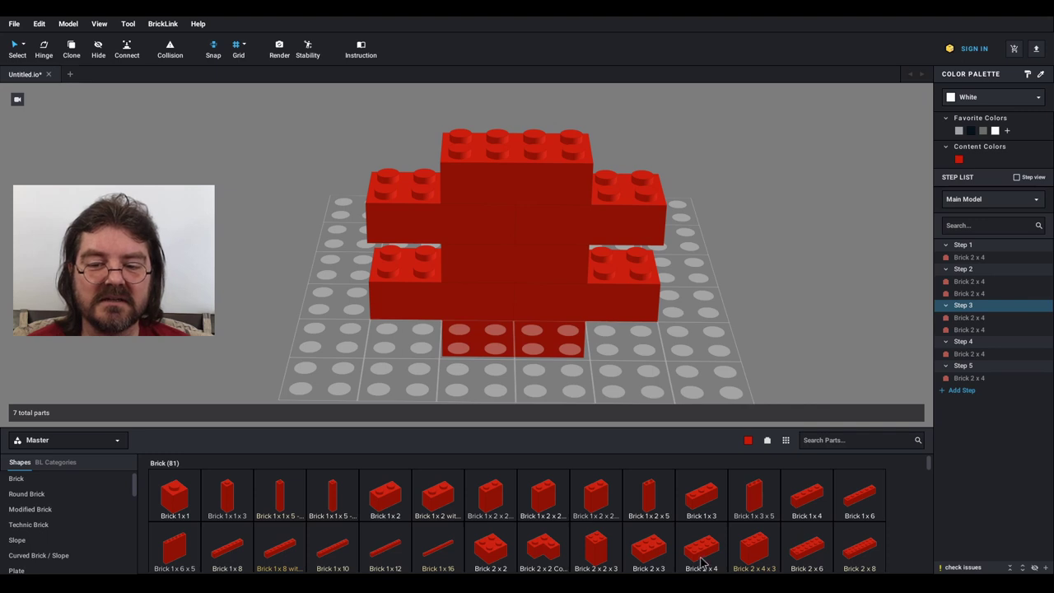
{"action": "left_click_drag", "start_coordinate": [714, 539], "coordinate": [736, 326]}
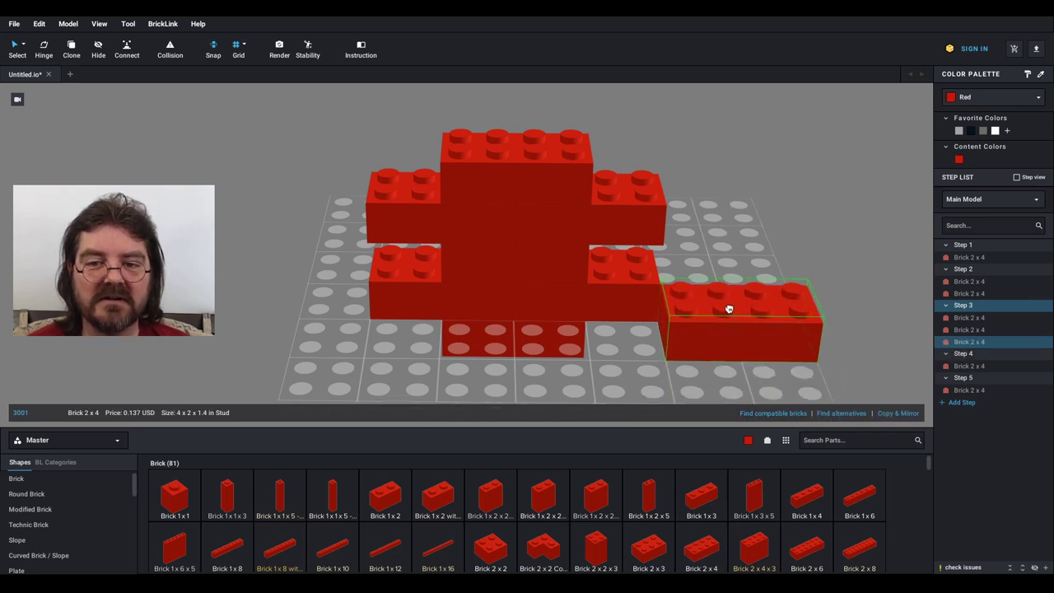
{"action": "left_click_drag", "start_coordinate": [729, 309], "coordinate": [657, 233]}
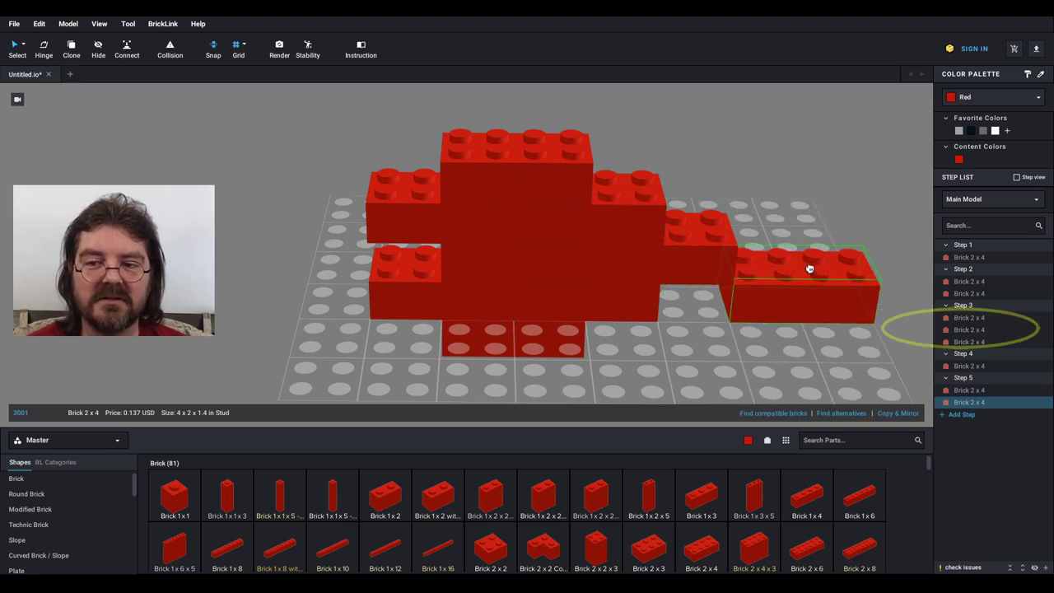
{"action": "key", "text": "Escape"}
{"action": "left_click", "coordinate": [965, 339]}
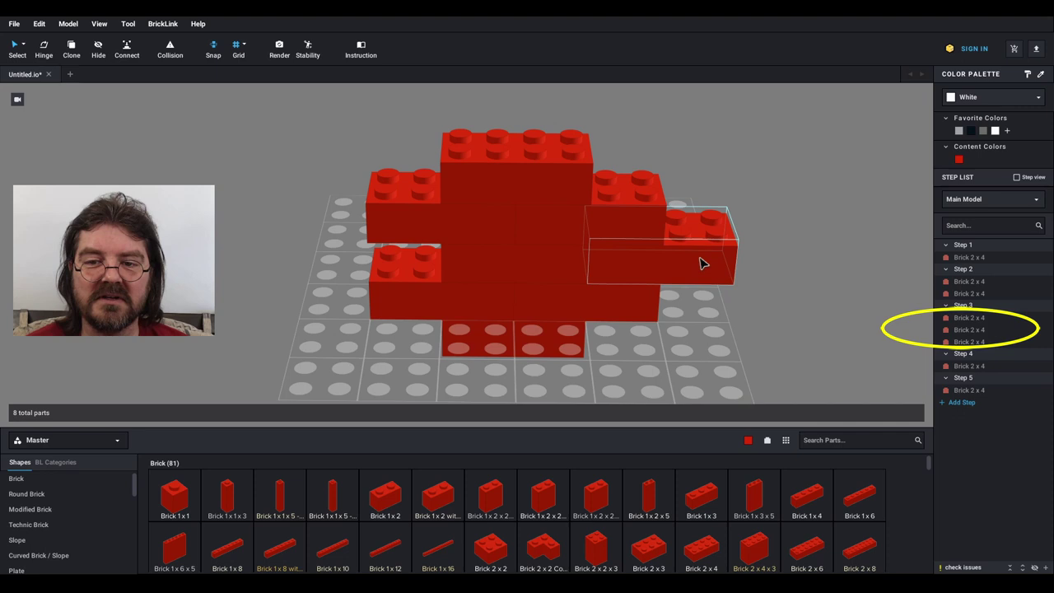
{"action": "left_click", "coordinate": [694, 217]}
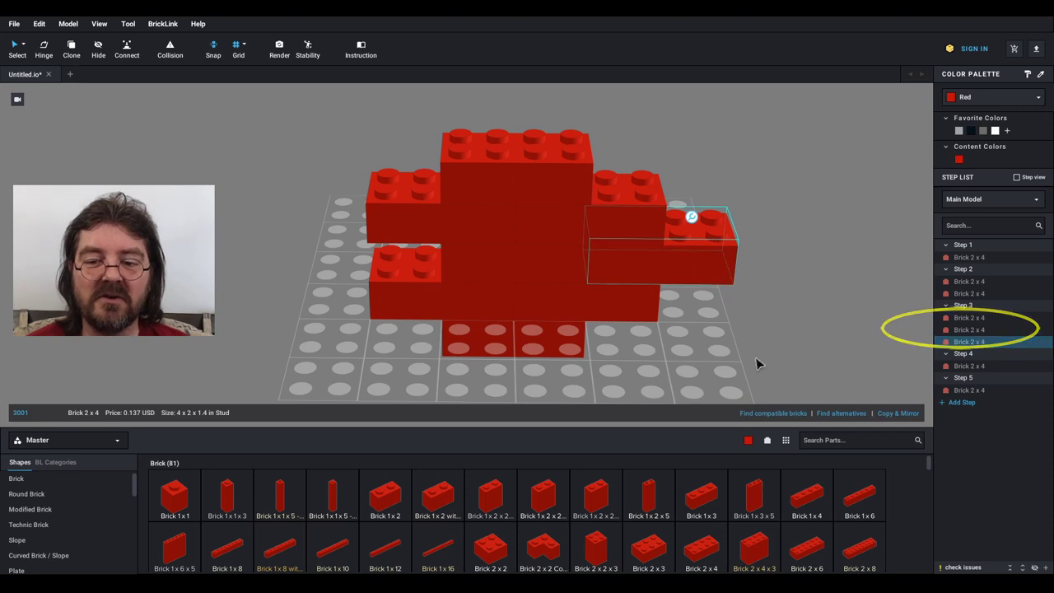
- Make Step 3 active again and add a Brick 2 x 4 to it at the left end of the middle row, overhanging two studs
{"action": "left_click", "coordinate": [701, 554]}
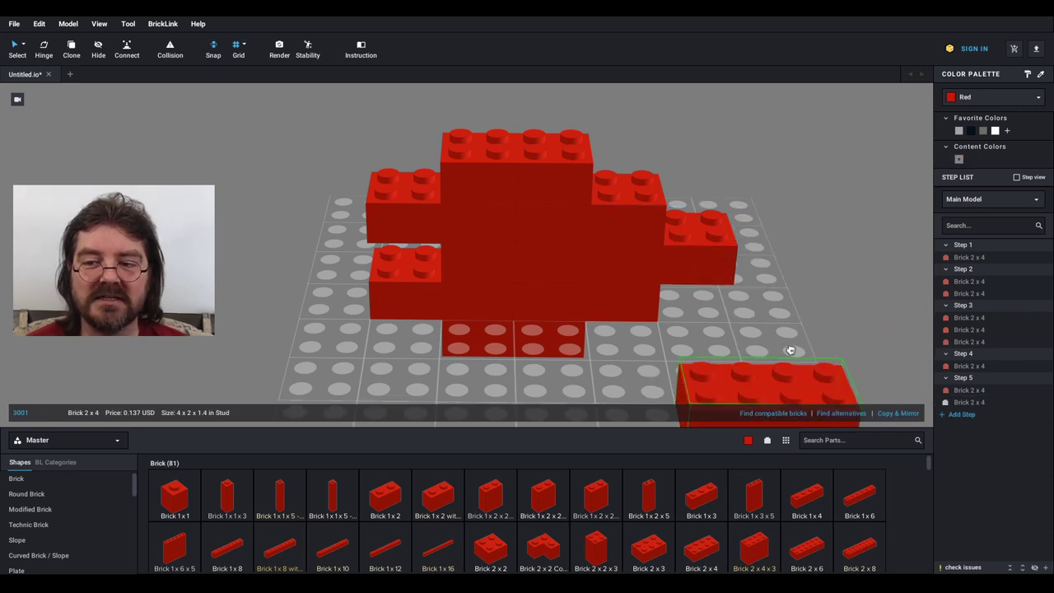
{"action": "key", "text": "Escape"}
{"action": "left_click", "coordinate": [973, 306]}
{"action": "left_click", "coordinate": [713, 547]}
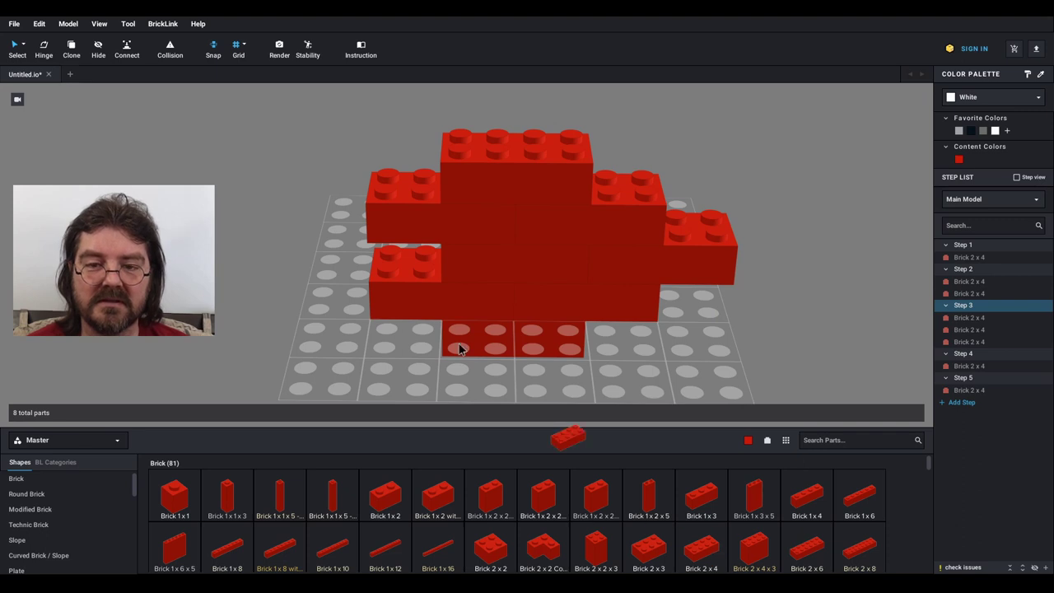
{"action": "left_click", "coordinate": [376, 235]}
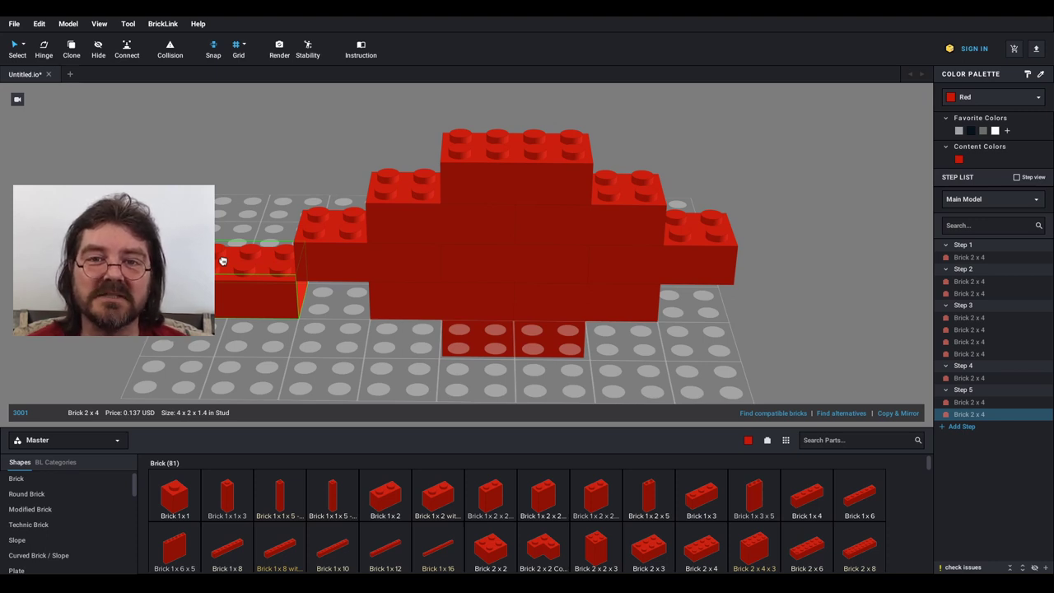
{"action": "key", "text": "Delete"}
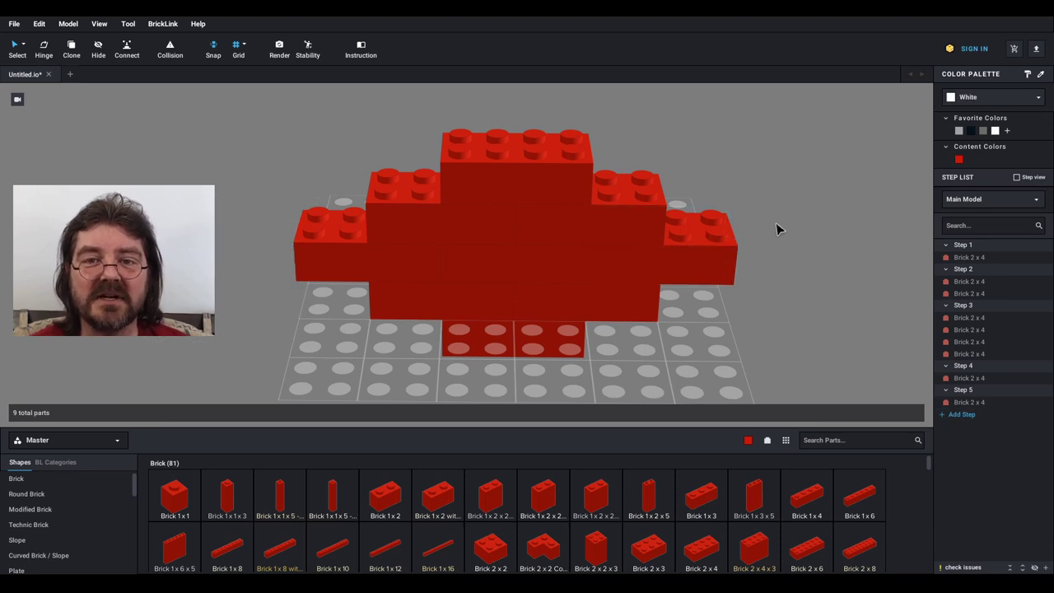
{"action": "left_click_drag", "start_coordinate": [704, 553], "coordinate": [837, 265]}
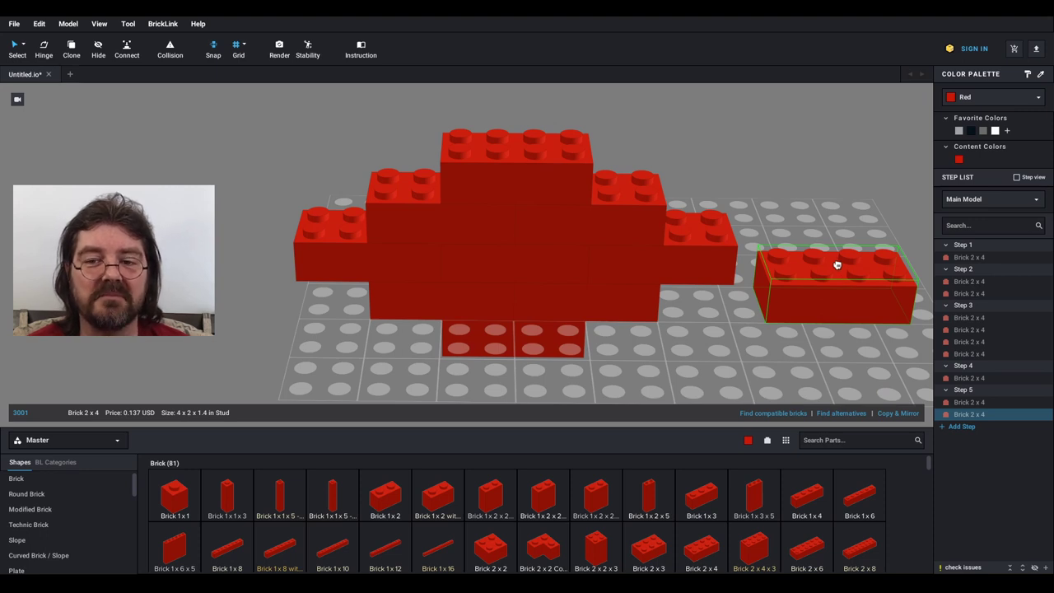
{"action": "key", "text": "Delete"}
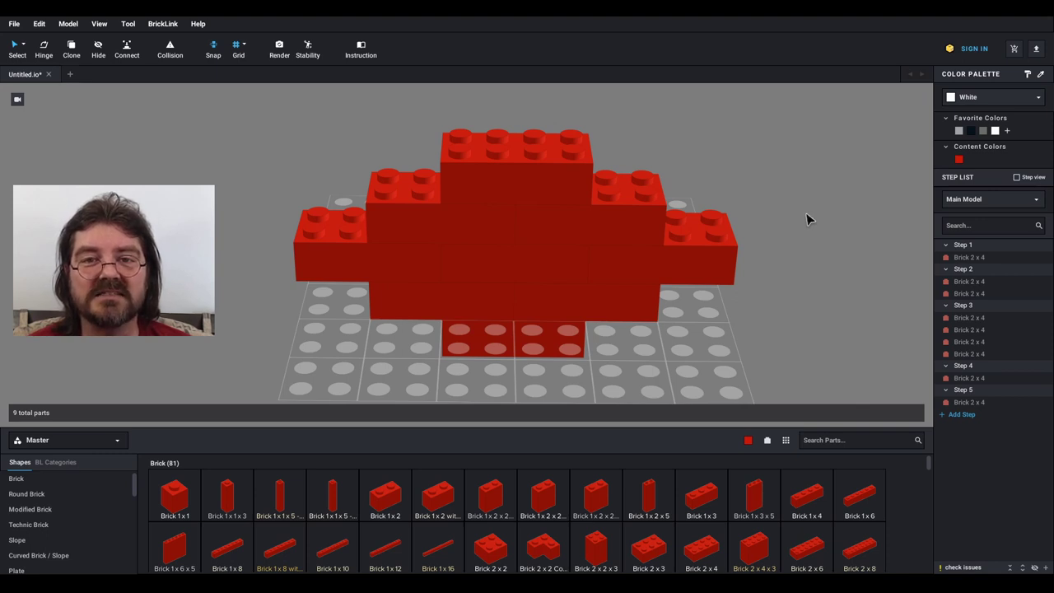
- Insert a new empty step directly after Step 3 and make it the active step
{"action": "left_click", "coordinate": [986, 306]}
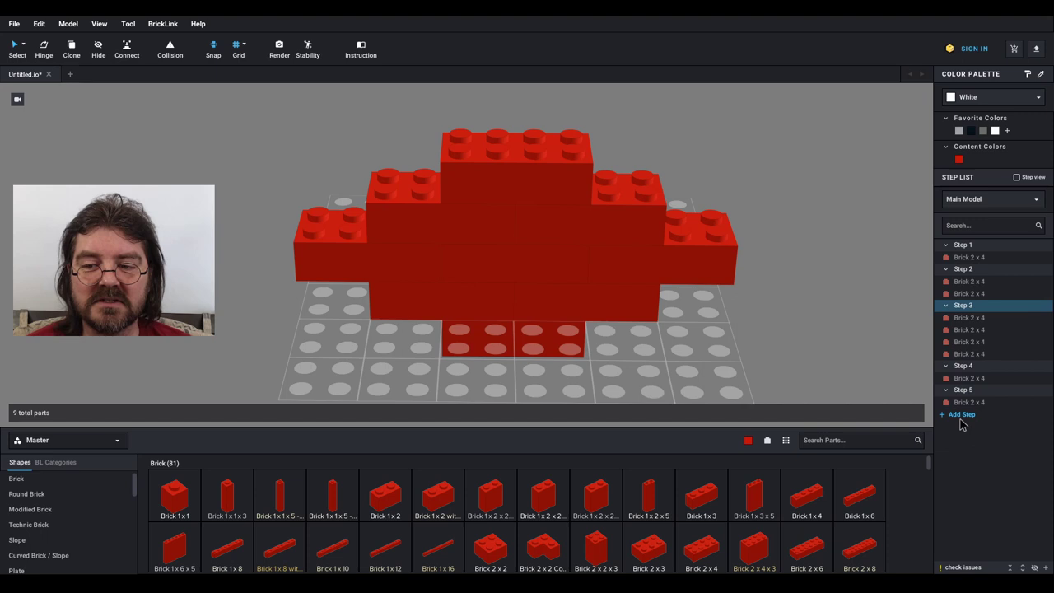
{"action": "left_click", "coordinate": [961, 414]}
{"action": "left_click", "coordinate": [946, 367]}
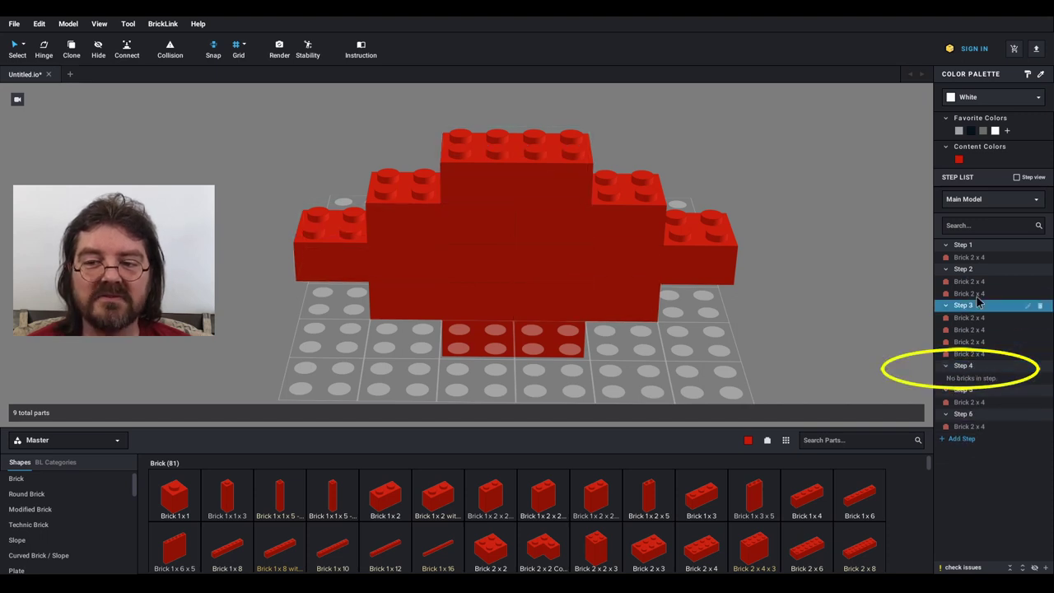
{"action": "left_click", "coordinate": [974, 373]}
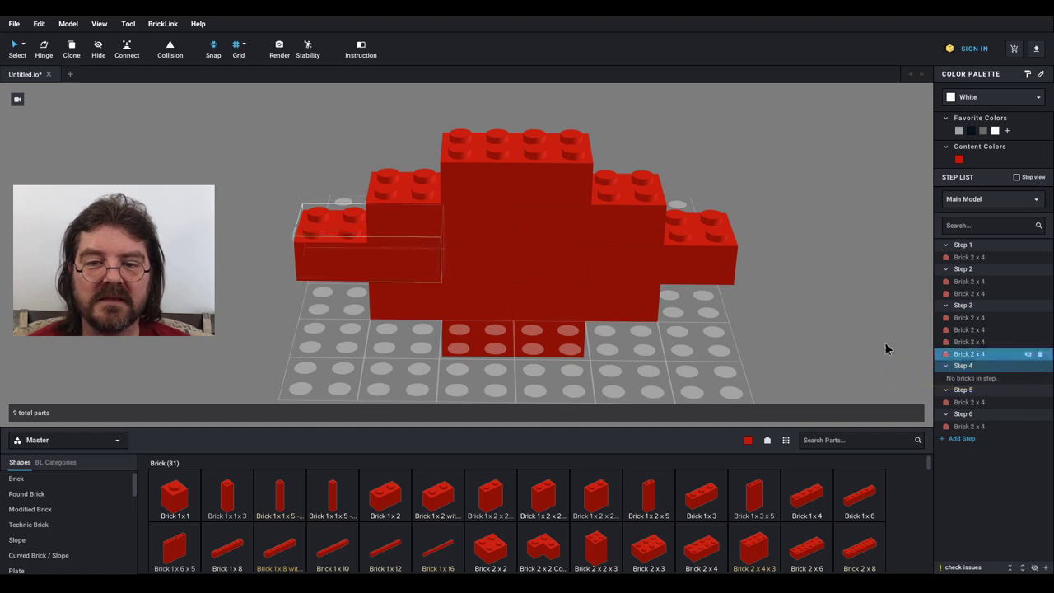
- Copy all the bricks of the model into Step 4 and place the copy beside the right end of the original
{"action": "left_click_drag", "start_coordinate": [292, 358], "coordinate": [762, 177]}
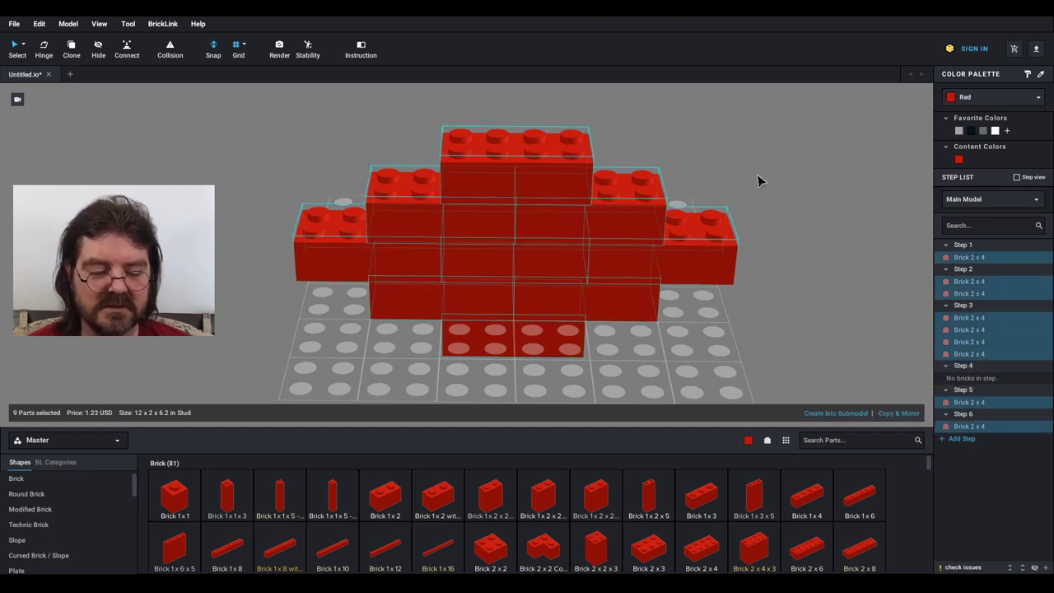
{"action": "left_click", "coordinate": [979, 367]}
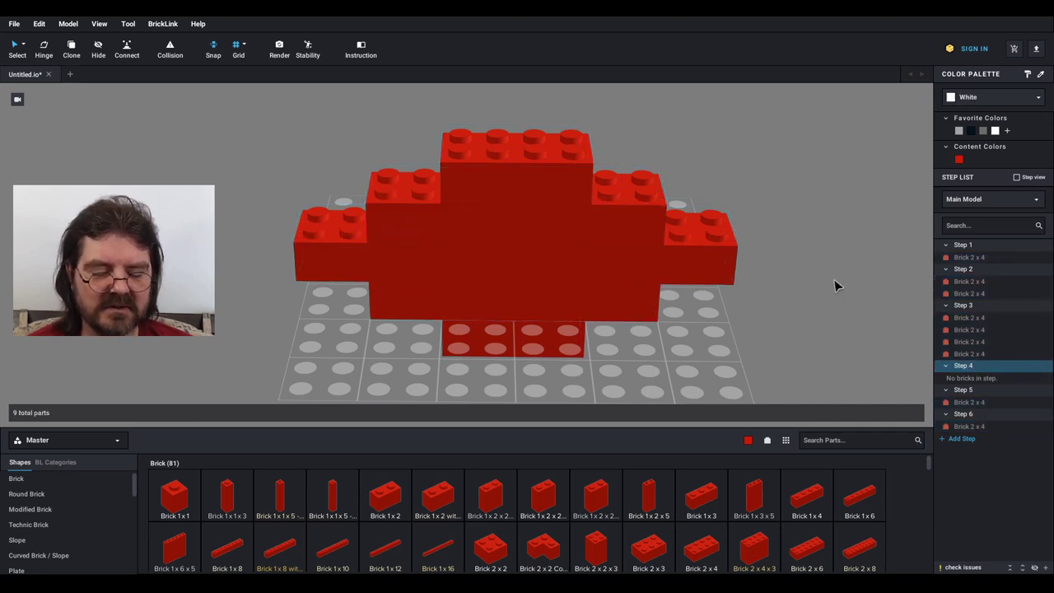
{"action": "key", "text": "ctrl+v"}
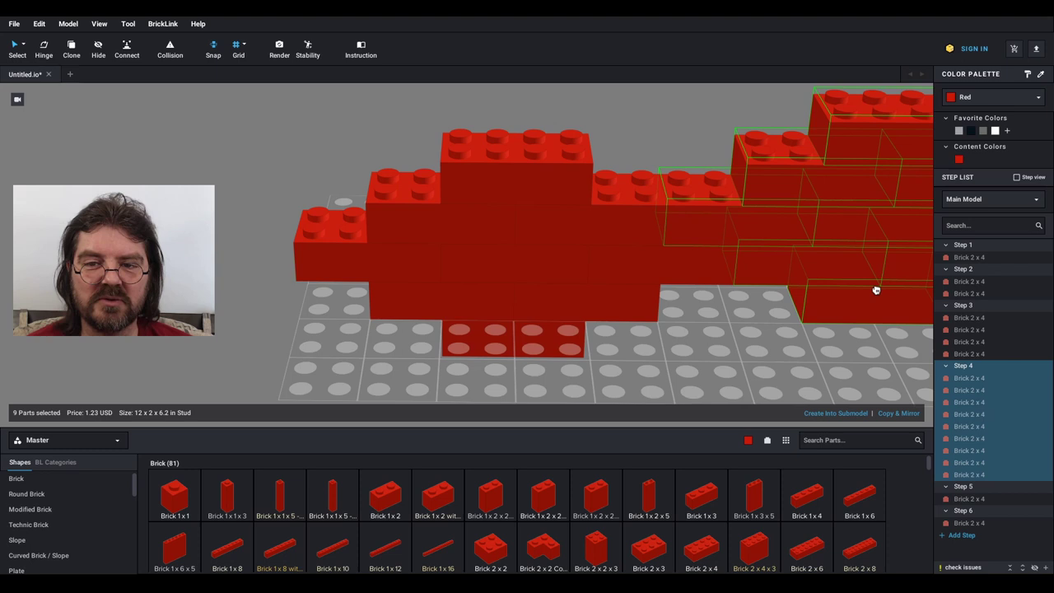
{"action": "left_click", "coordinate": [875, 290]}
{"action": "scroll", "coordinate": [786, 301], "scroll_direction": "down", "scroll_amount": 1}
{"action": "middle_click_drag", "start_coordinate": [745, 294], "coordinate": [687, 299]}
{"action": "scroll", "coordinate": [667, 322], "scroll_direction": "up", "scroll_amount": 1}
{"action": "left_click", "coordinate": [657, 334]}
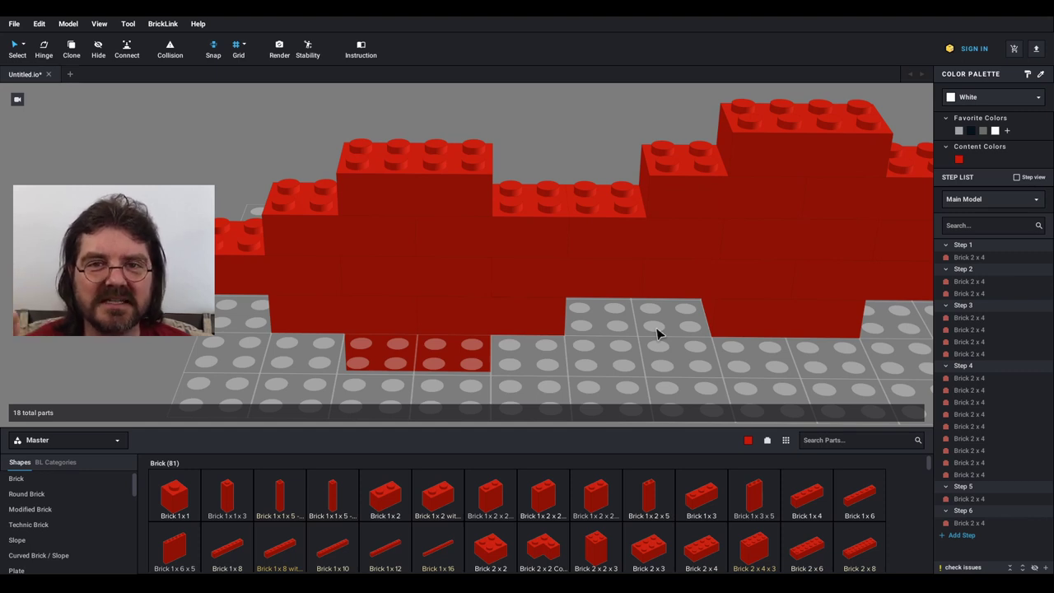
- Delete the copied bricks beside the original model together with the Step 4 that holds them
{"action": "left_click_drag", "start_coordinate": [650, 338], "coordinate": [900, 120]}
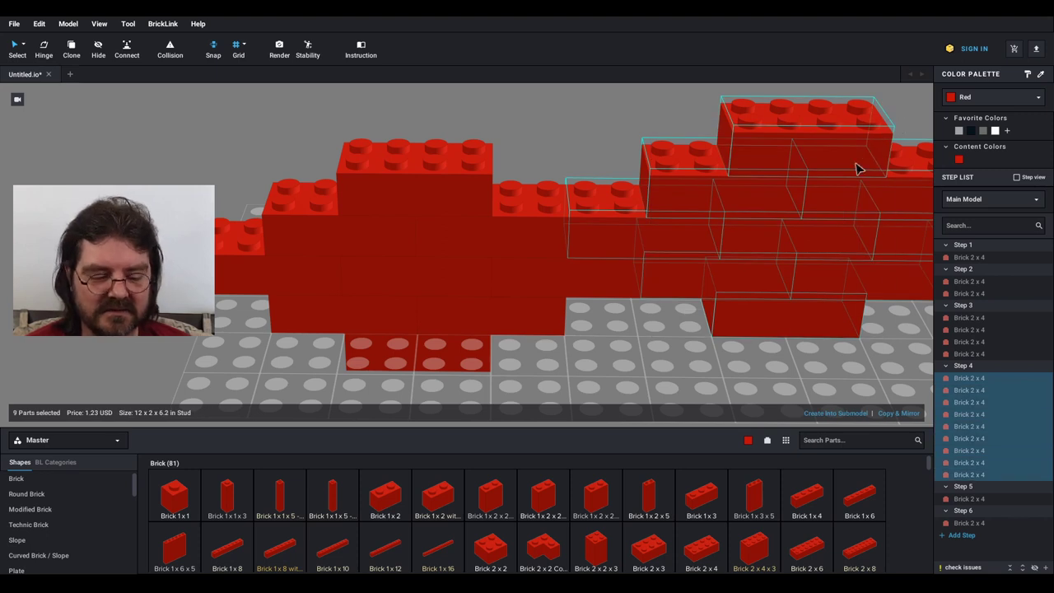
{"action": "key", "text": "Delete"}
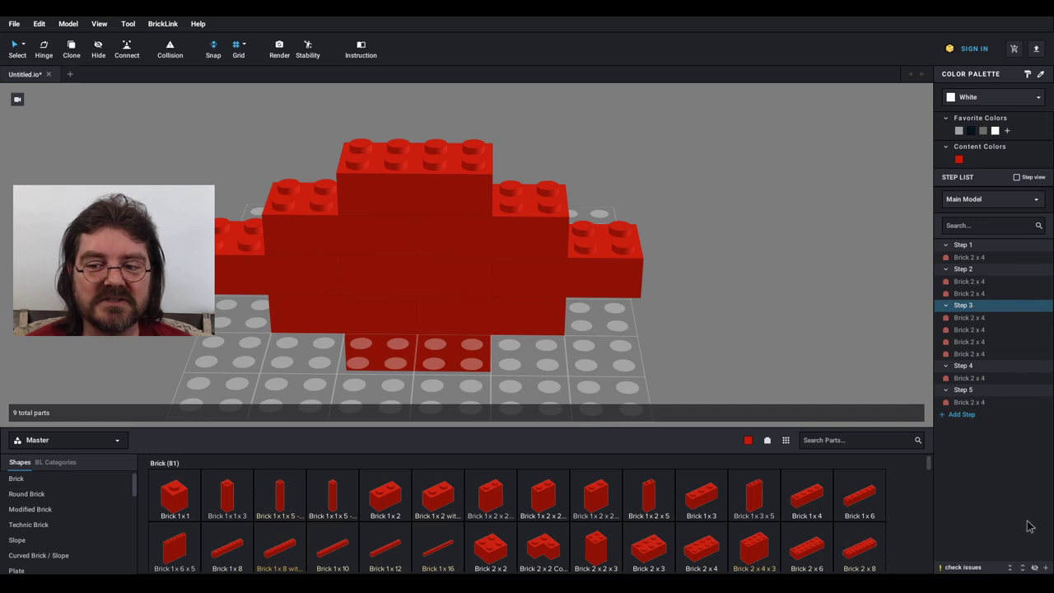
- Insert a new step after Step 3 and copy the whole model into it, placing the copy beside the original's right end
{"action": "left_click", "coordinate": [1045, 567]}
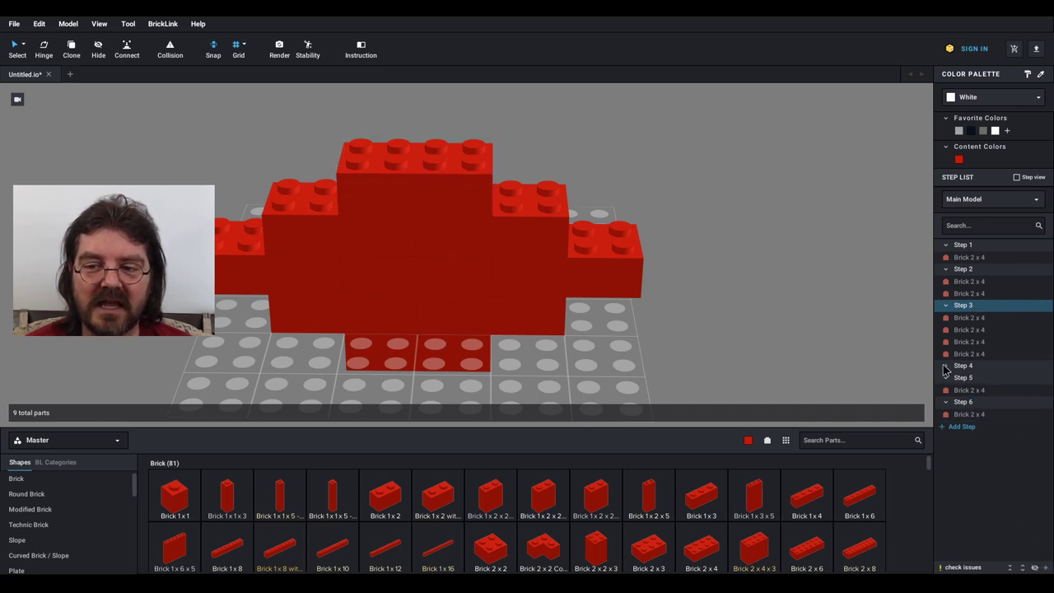
{"action": "left_click", "coordinate": [963, 367]}
{"action": "key", "text": "ctrl+a"}
{"action": "key", "text": "ctrl+c"}
{"action": "key", "text": "ctrl+v"}
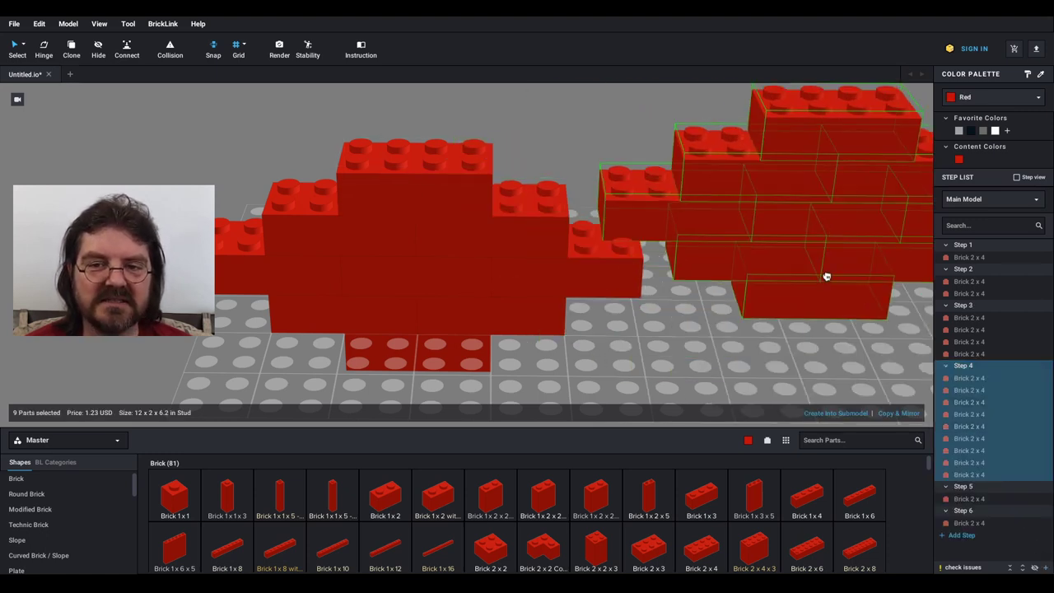
{"action": "left_click", "coordinate": [780, 299]}
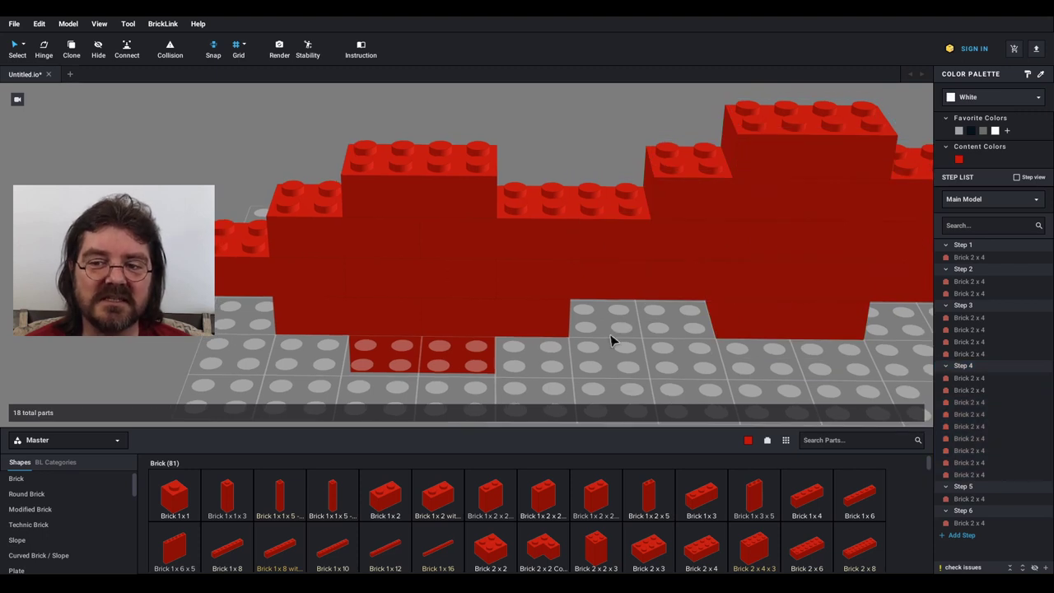
{"action": "left_click", "coordinate": [987, 332]}
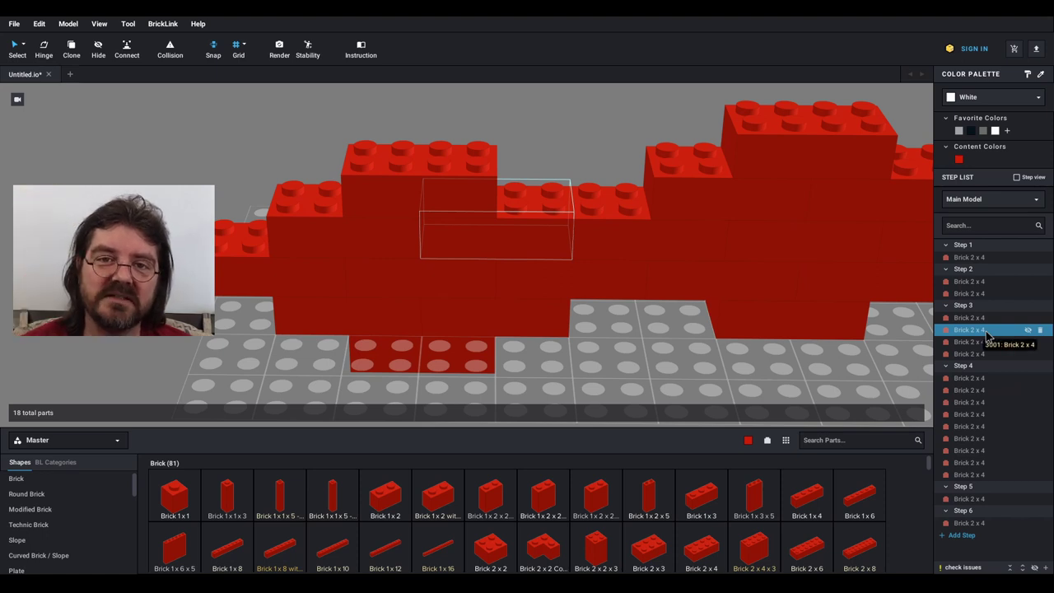
{"action": "left_click", "coordinate": [447, 218]}
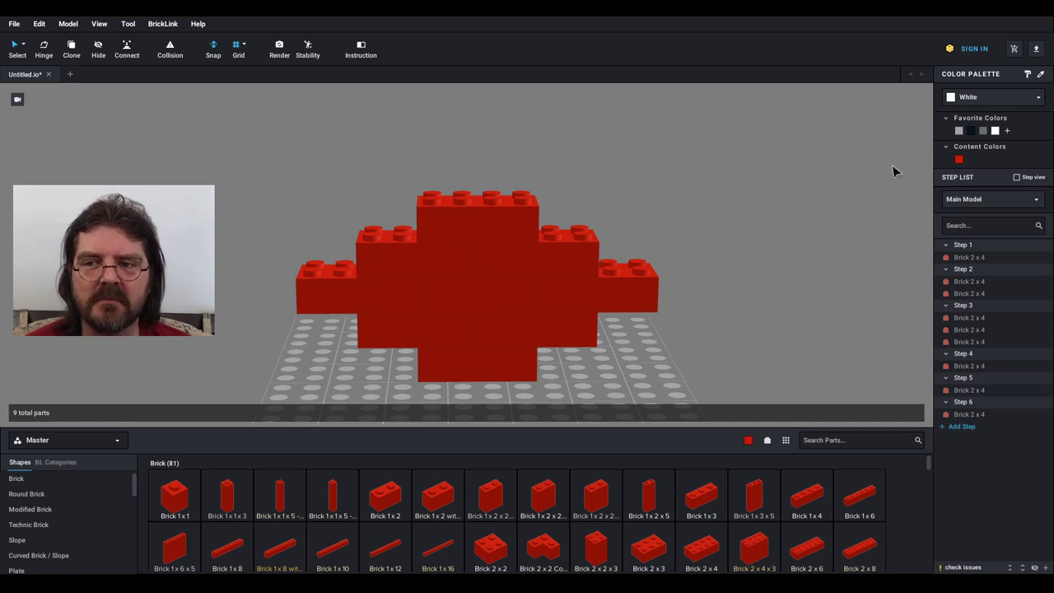
- Turn on Step view and view the model's build progress from Step 1 through Step 6
{"action": "left_click", "coordinate": [1017, 178]}
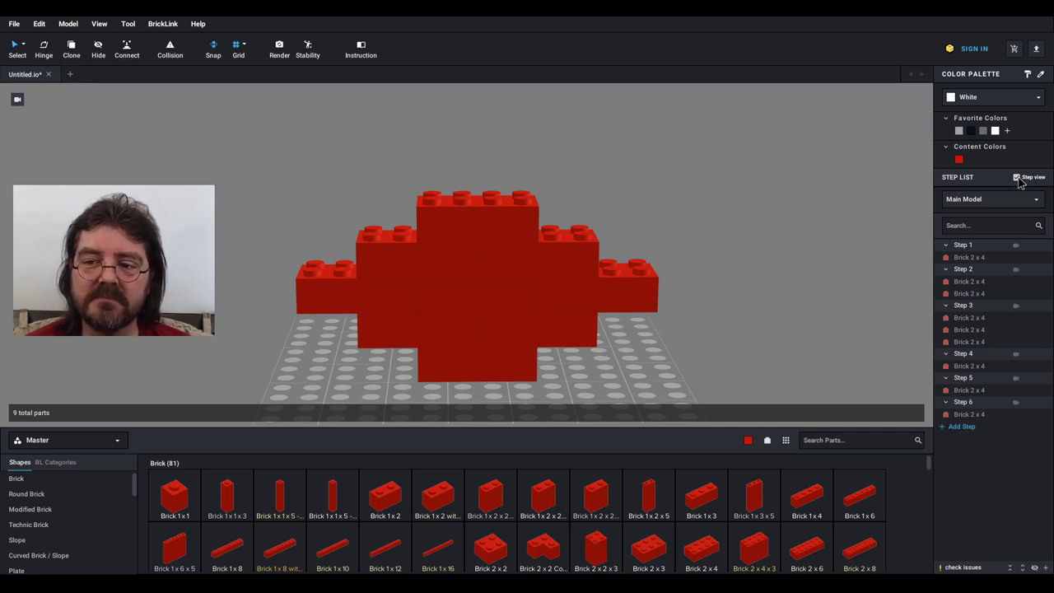
{"action": "left_click", "coordinate": [961, 247]}
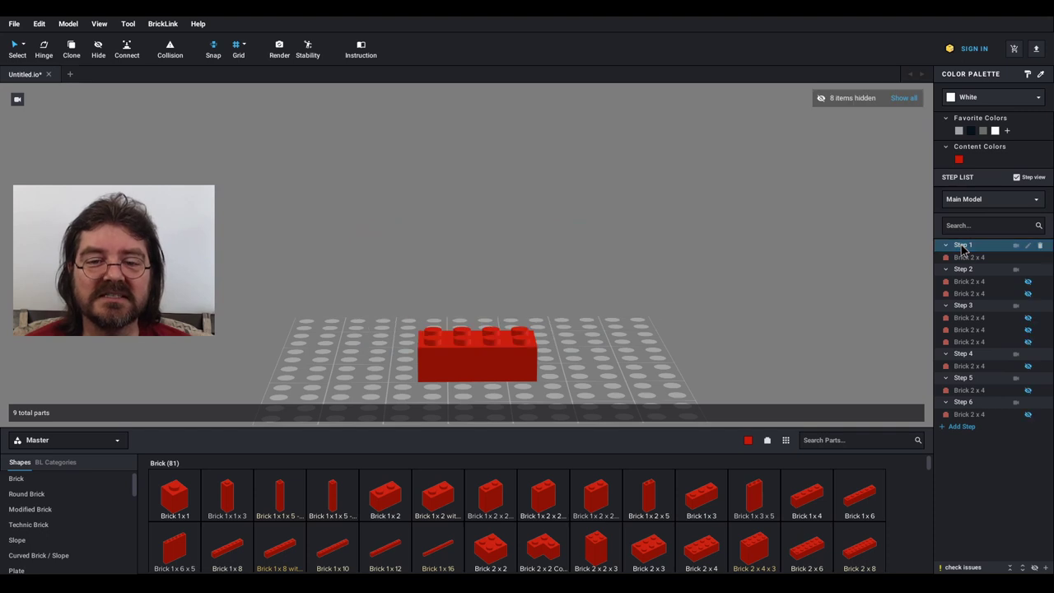
{"action": "left_click", "coordinate": [963, 269]}
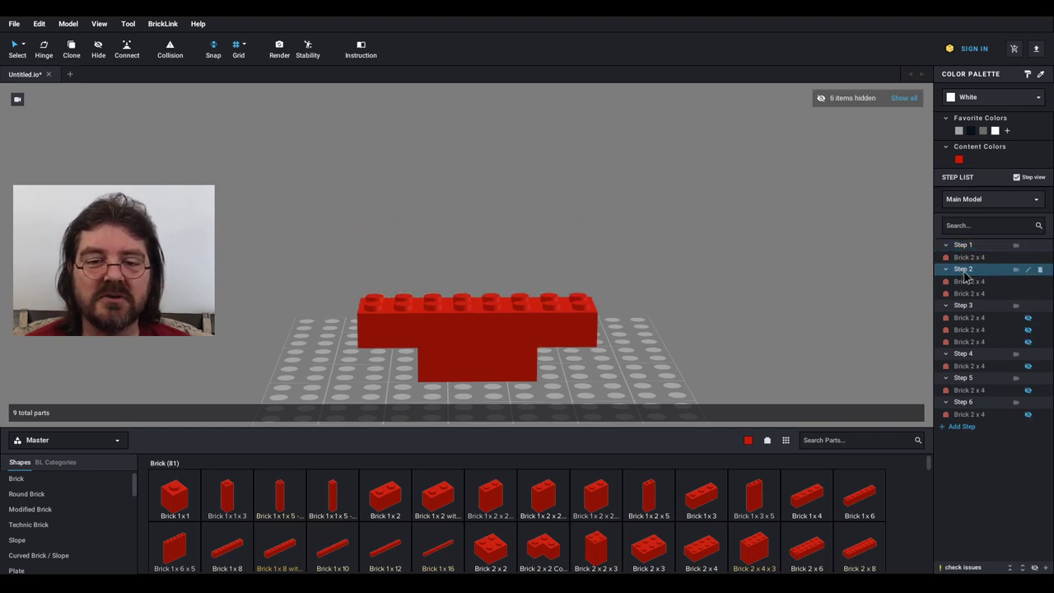
{"action": "left_click", "coordinate": [965, 307]}
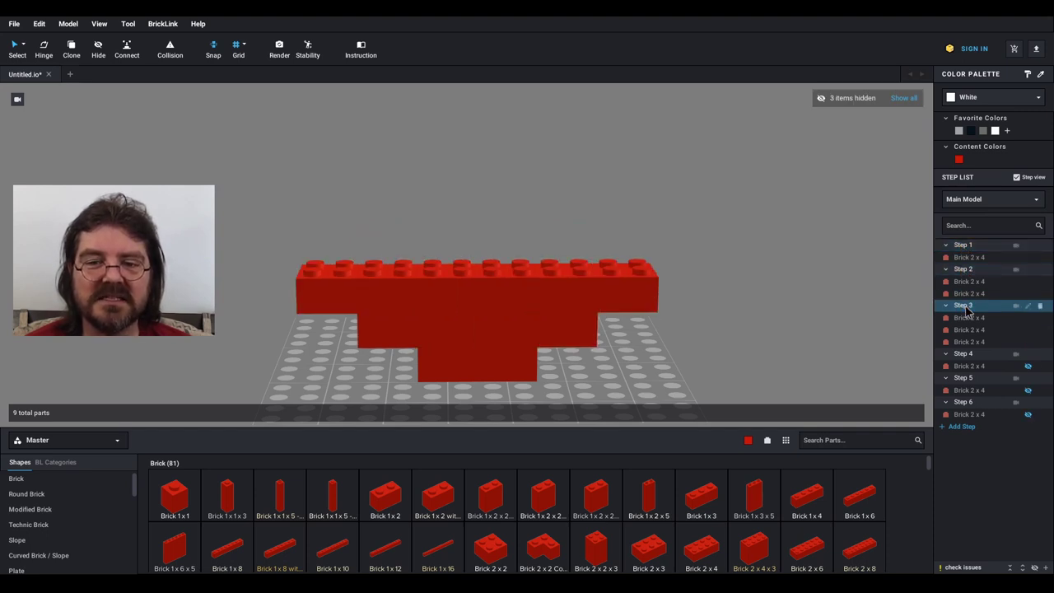
{"action": "left_click", "coordinate": [963, 353]}
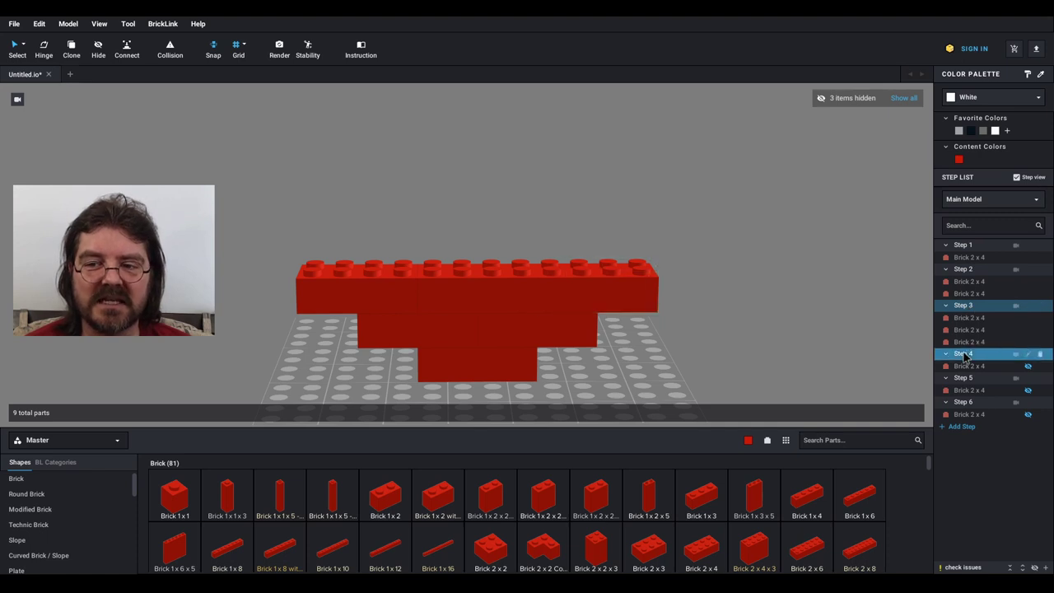
{"action": "left_click", "coordinate": [963, 378]}
{"action": "left_click", "coordinate": [963, 402]}
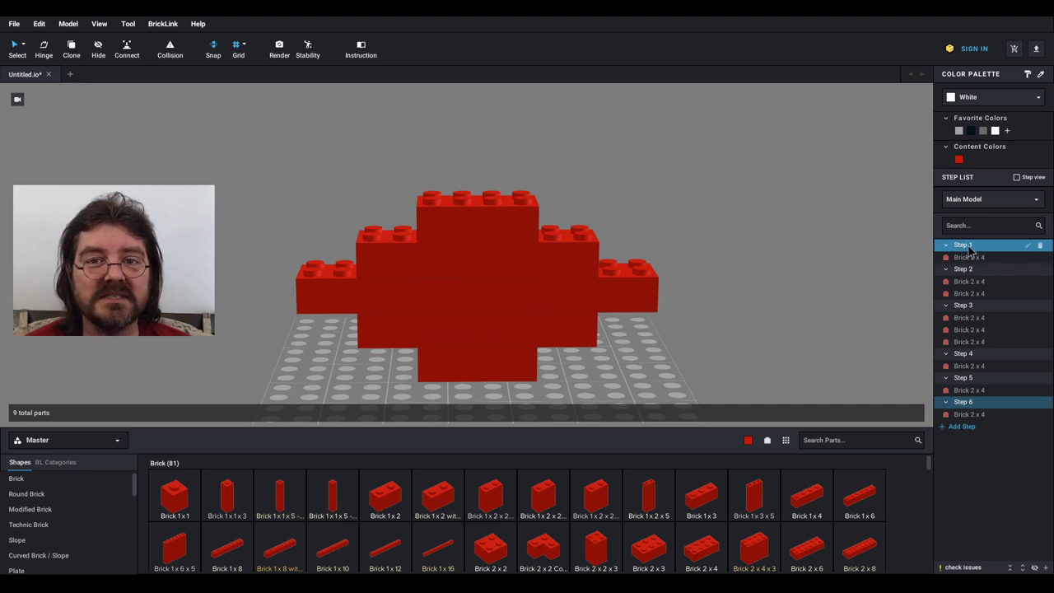
- Collapse all steps in the step list and move Steps 4, 5 and 6 together ahead of Step 1
{"action": "left_click", "coordinate": [1011, 567]}
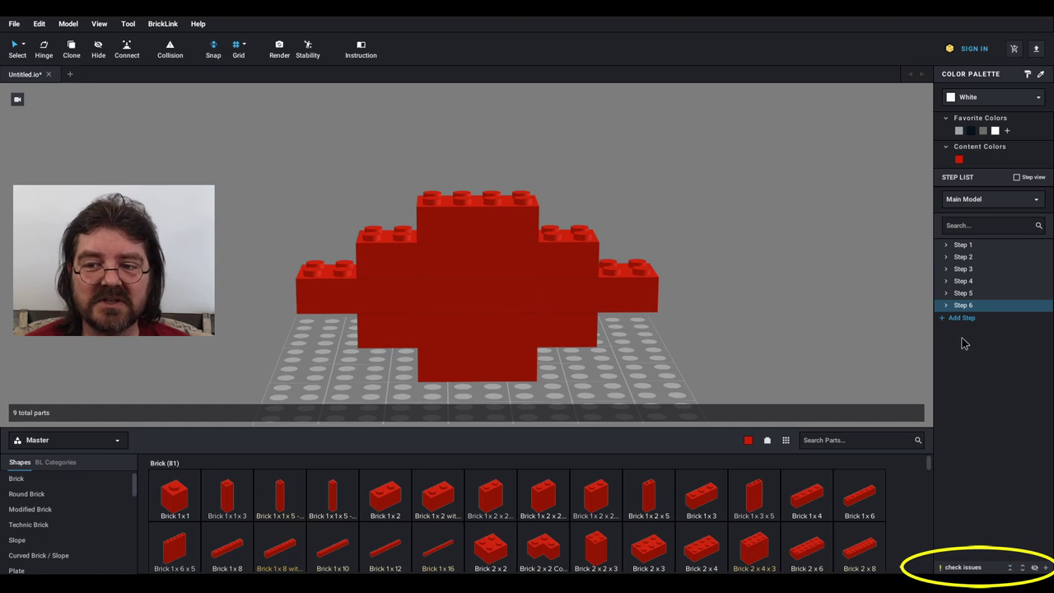
{"action": "left_click", "coordinate": [1023, 567]}
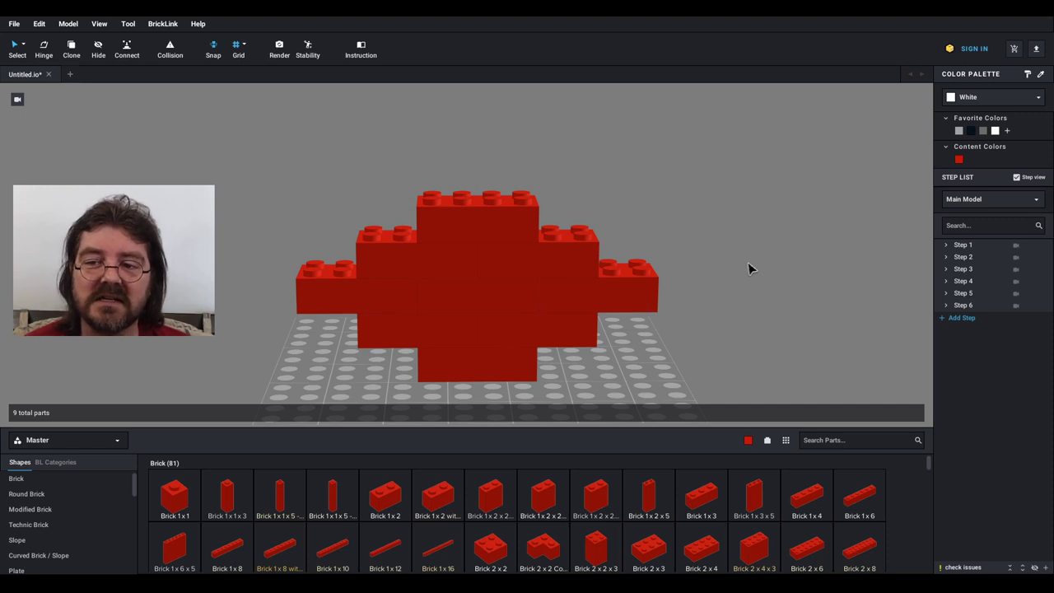
{"action": "left_click", "coordinate": [965, 306]}
{"action": "left_click", "coordinate": [969, 284]}
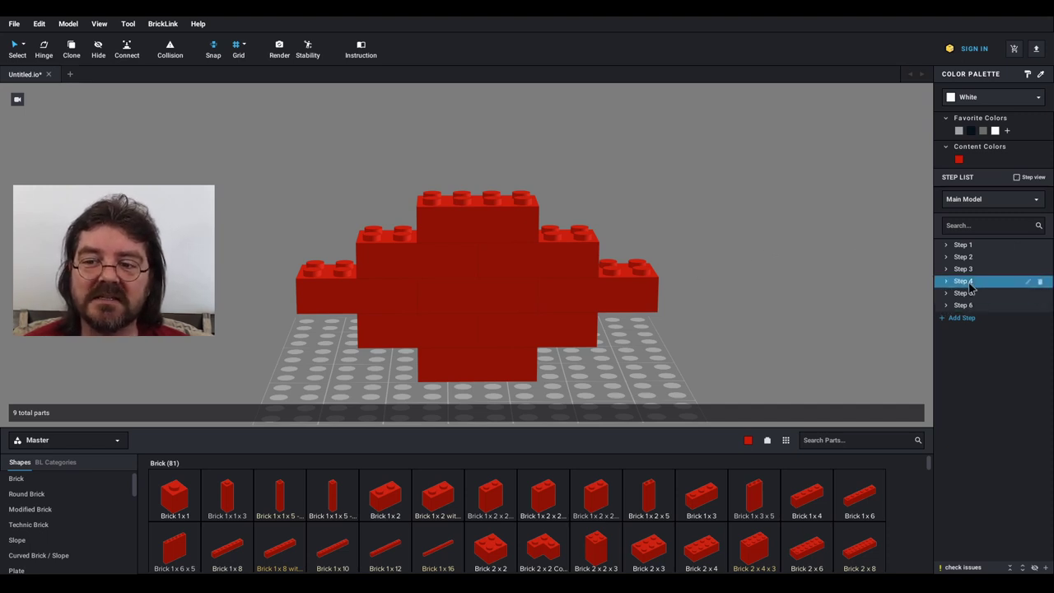
{"action": "left_click", "coordinate": [968, 294], "text": "shift"}
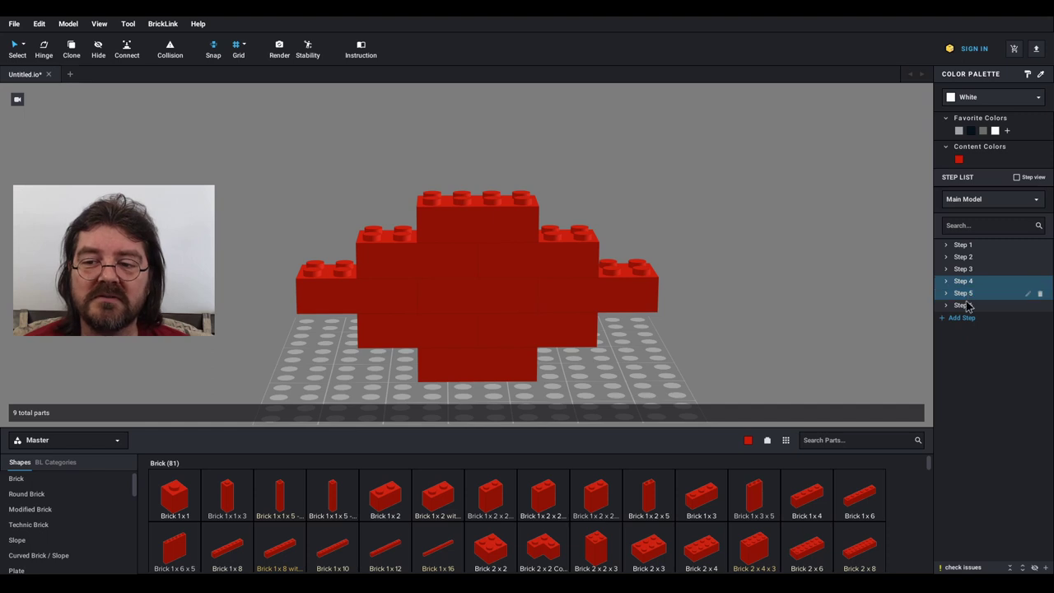
{"action": "left_click", "coordinate": [967, 306], "text": "shift"}
{"action": "left_click", "coordinate": [963, 245], "text": "ctrl"}
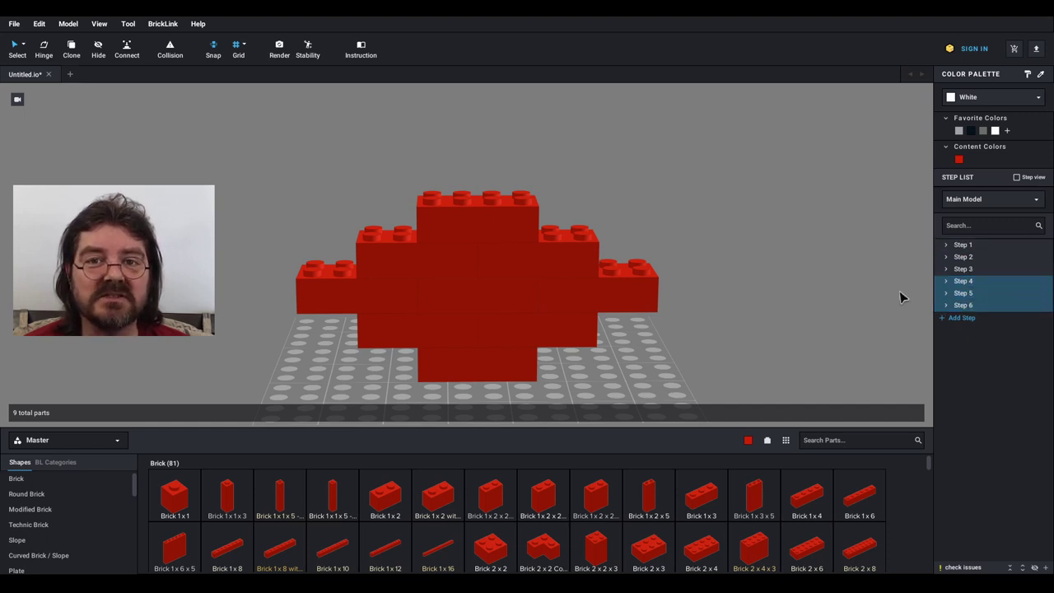
{"action": "left_click_drag", "start_coordinate": [970, 284], "coordinate": [955, 253]}
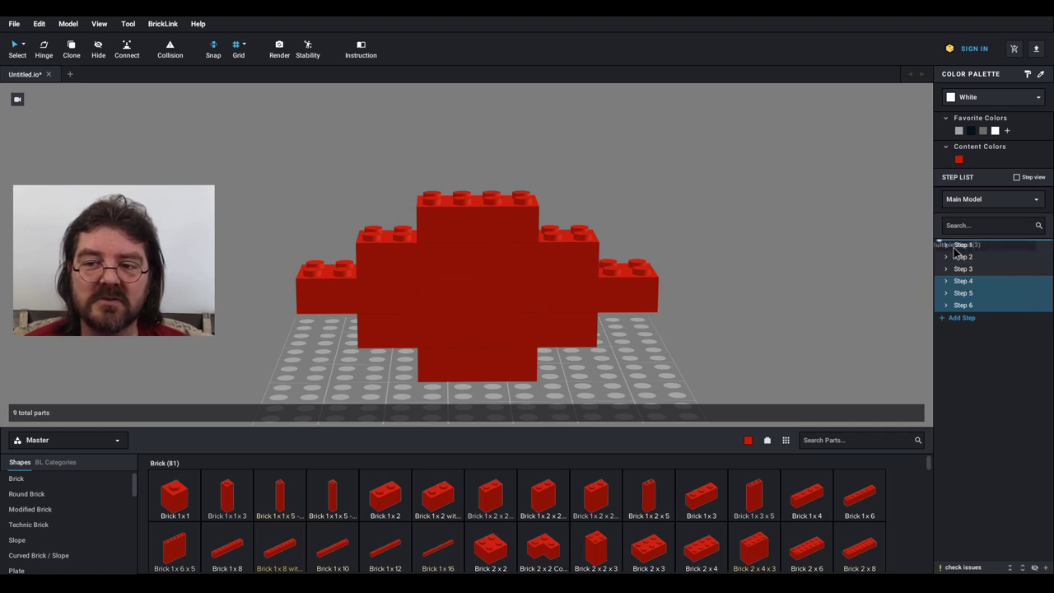
{"action": "left_click_drag", "start_coordinate": [955, 253], "coordinate": [957, 251]}
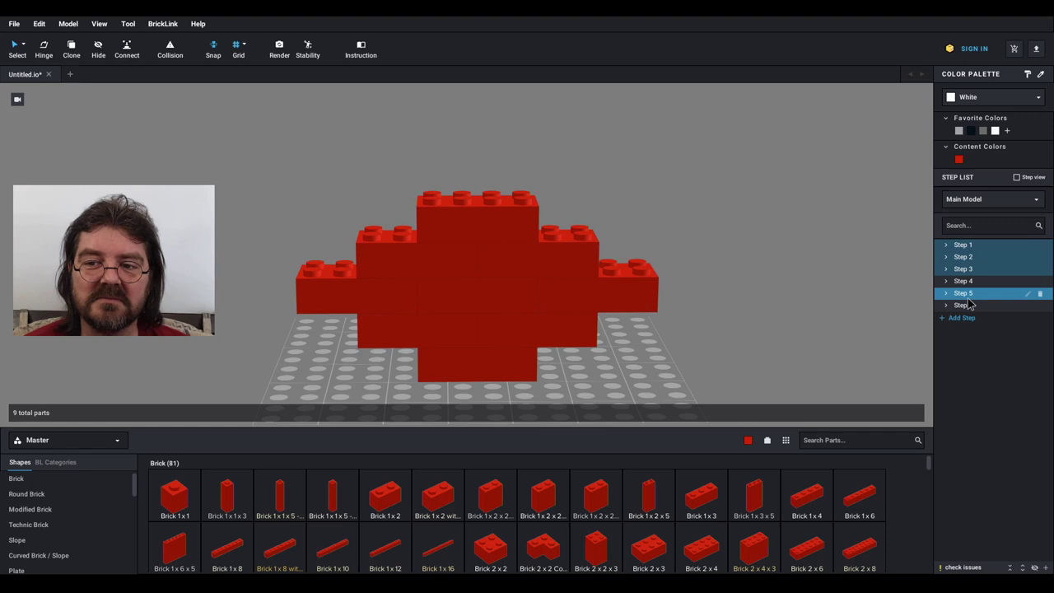
- Check which brick Step 1 holds after the reordering and expand all steps in the list
{"action": "left_click", "coordinate": [964, 245]}
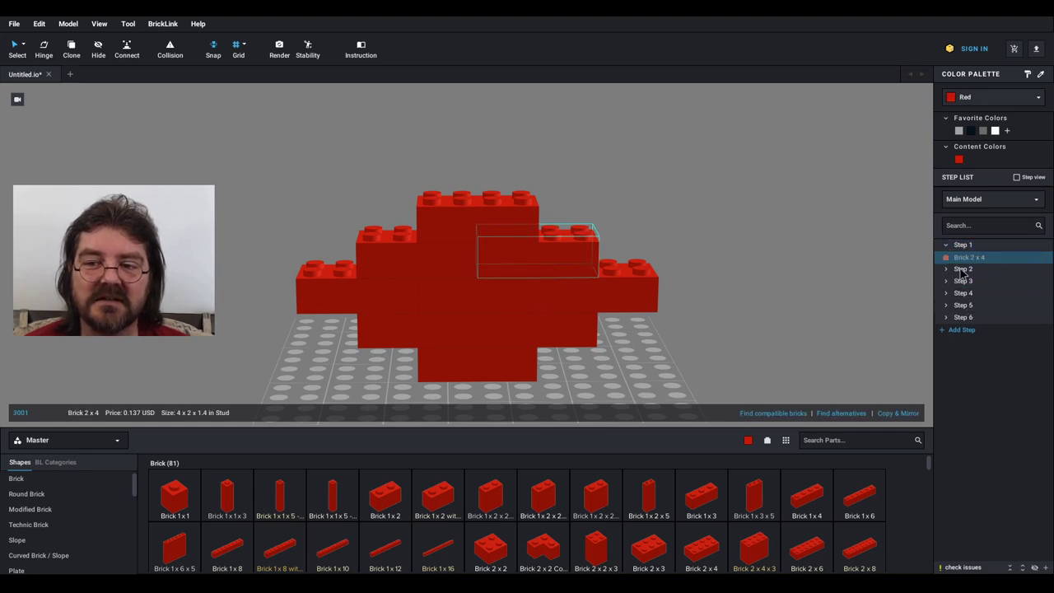
{"action": "left_click", "coordinate": [965, 270]}
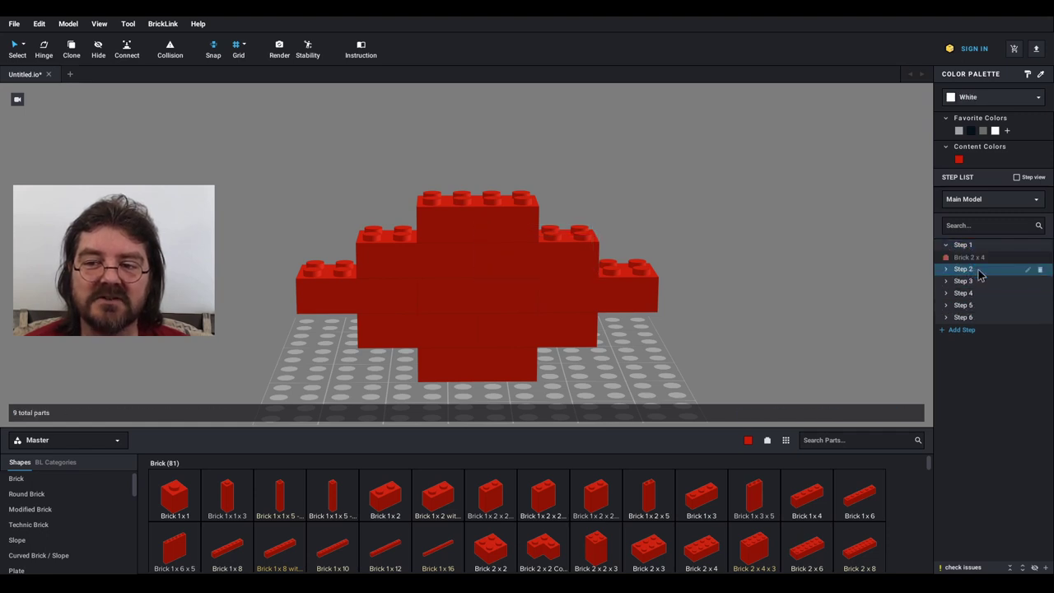
{"action": "left_click", "coordinate": [1022, 567]}
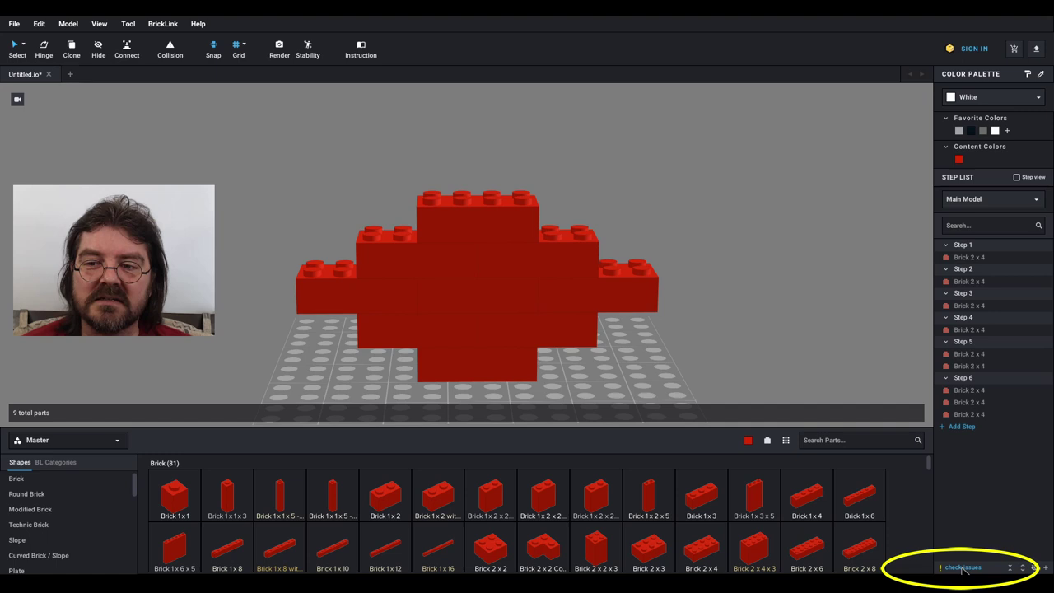
- Select the topmost brick of the model to locate it in the step list, and clear the selection
{"action": "left_click", "coordinate": [463, 214]}
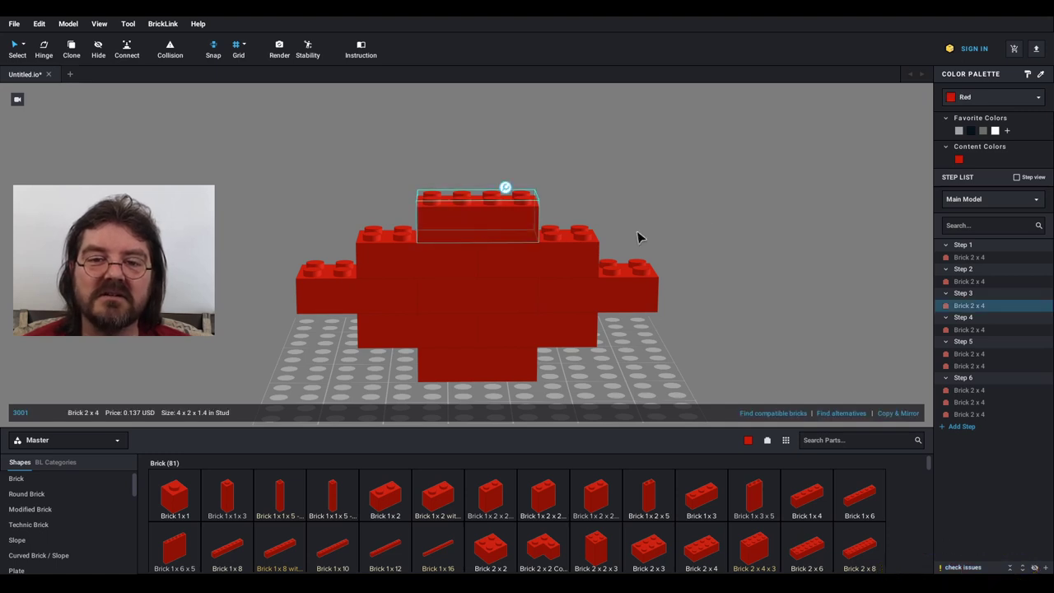
{"action": "left_click", "coordinate": [724, 196]}
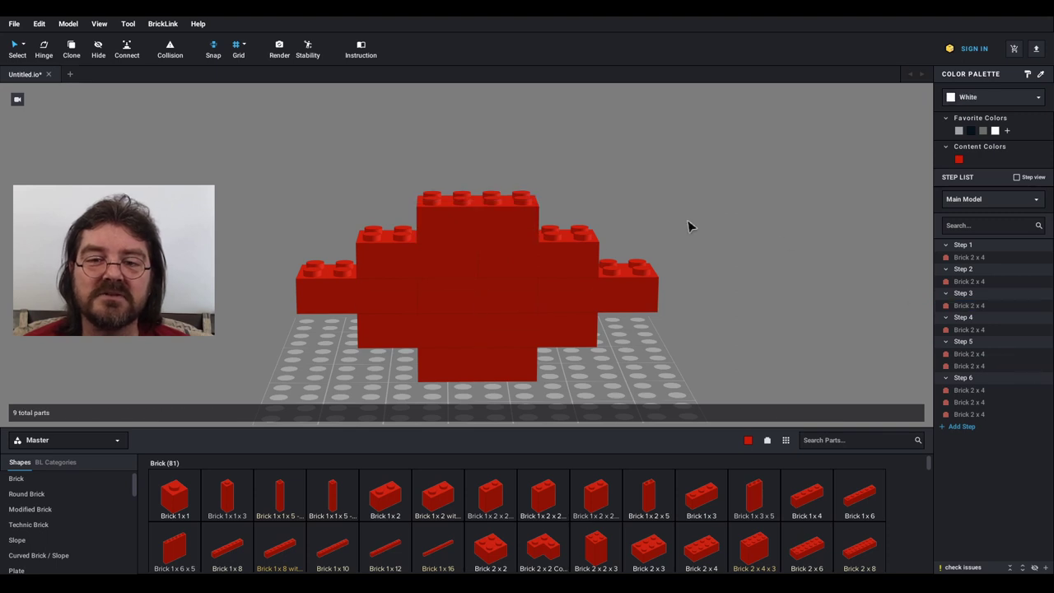
{"action": "left_click", "coordinate": [506, 208]}
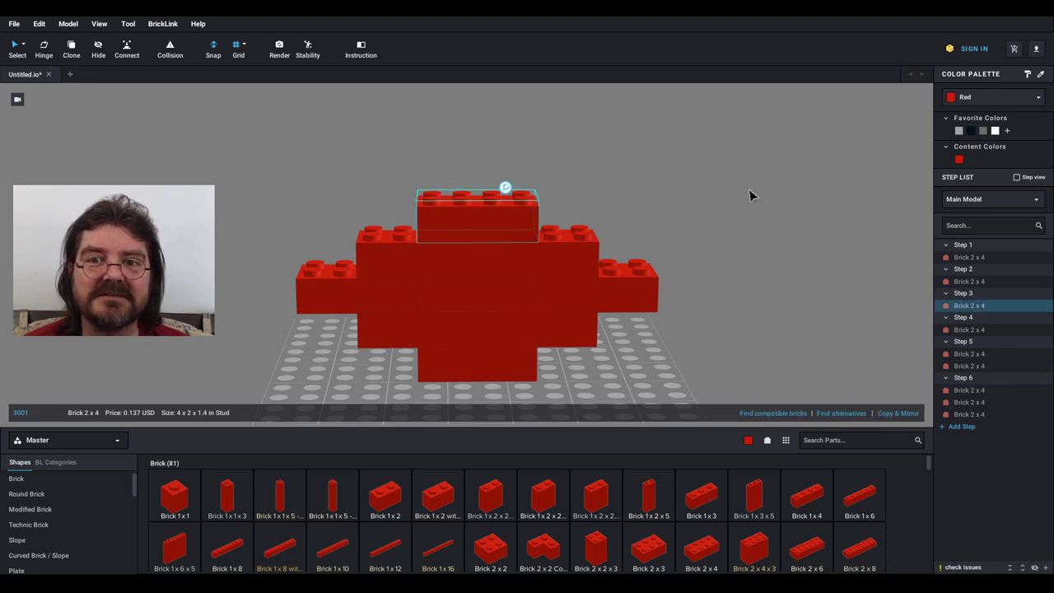
{"action": "left_click", "coordinate": [749, 195]}
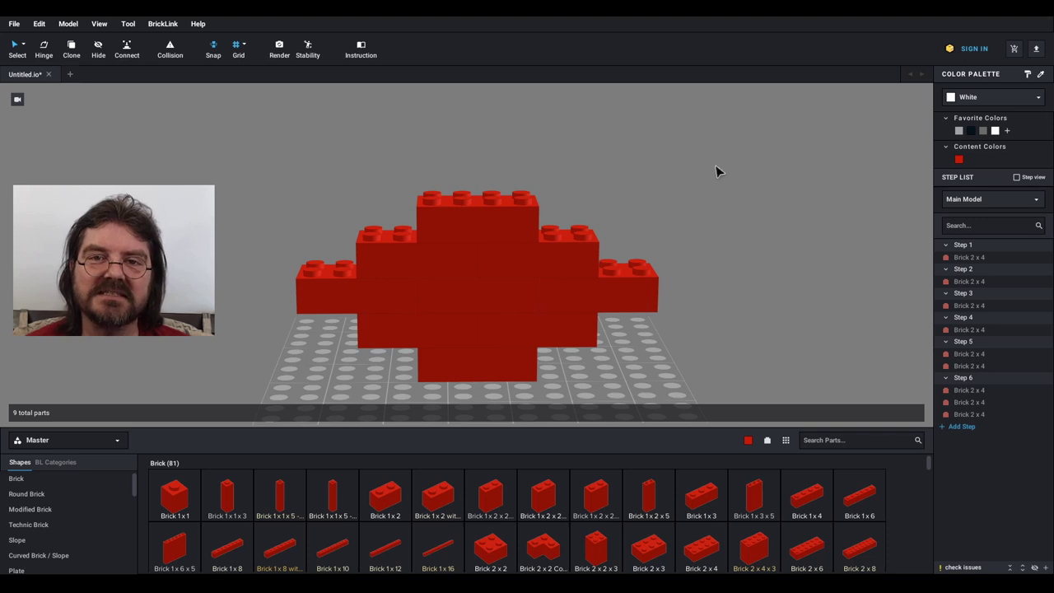
- Turn all bricks of the model into a submodel named SubModel Group 1 and select that submodel in Step 1
{"action": "left_click_drag", "start_coordinate": [727, 161], "coordinate": [279, 395]}
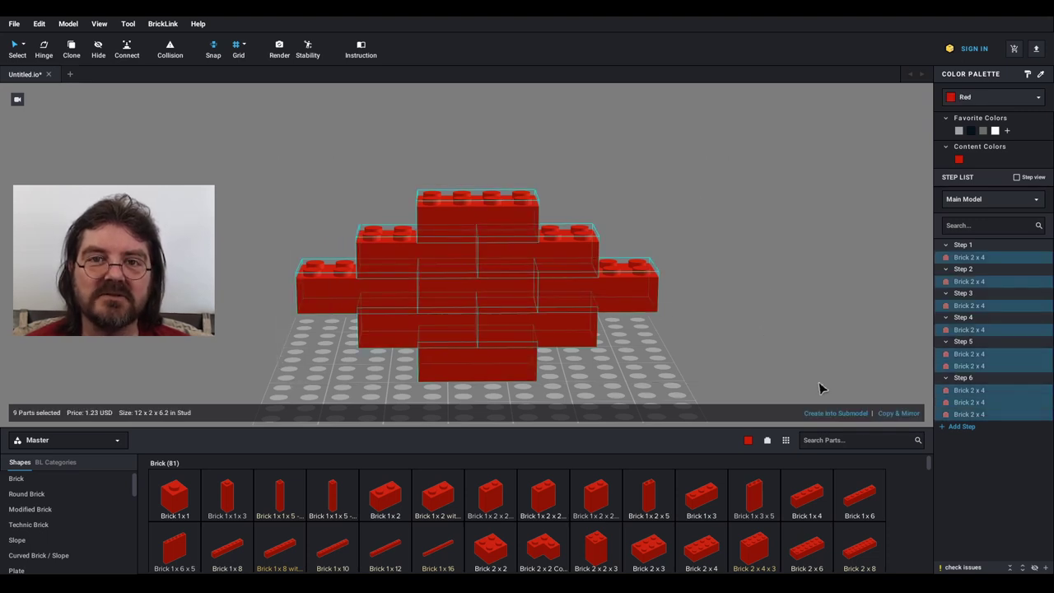
{"action": "left_click", "coordinate": [832, 413]}
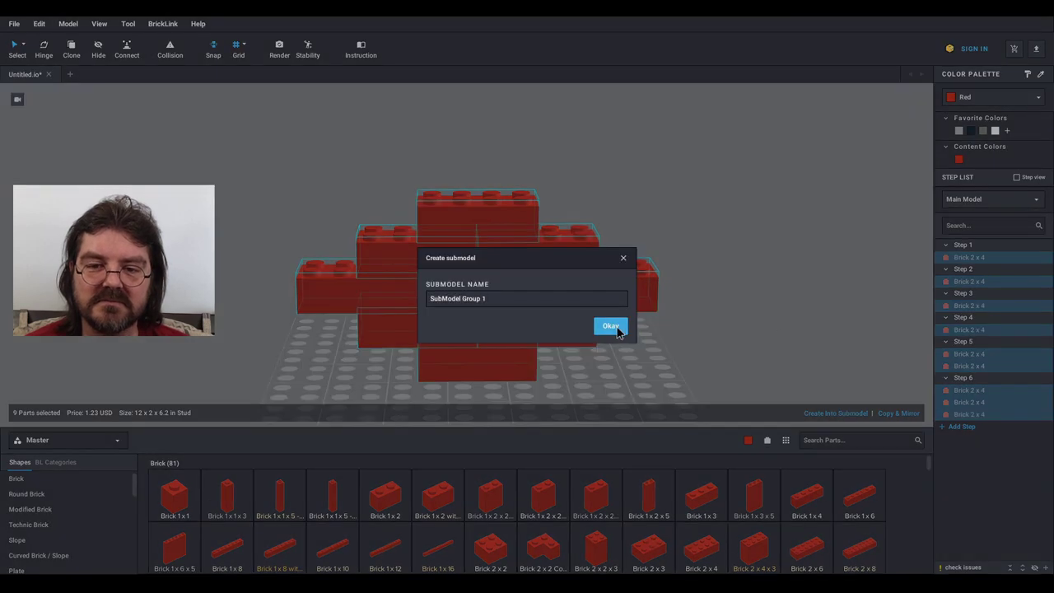
{"action": "left_click", "coordinate": [611, 326]}
{"action": "left_click", "coordinate": [962, 247]}
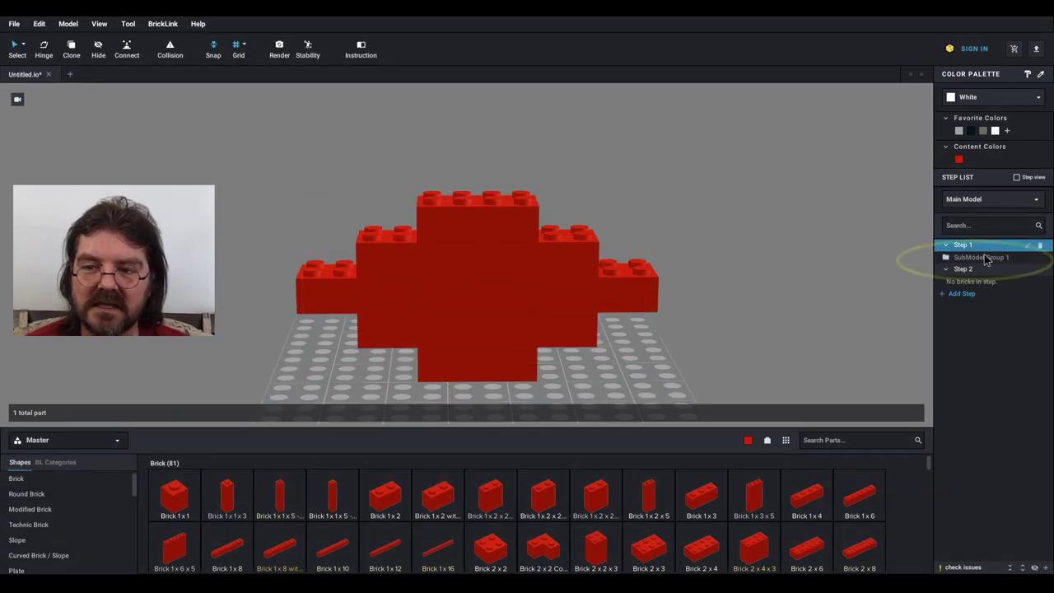
{"action": "left_click", "coordinate": [964, 258]}
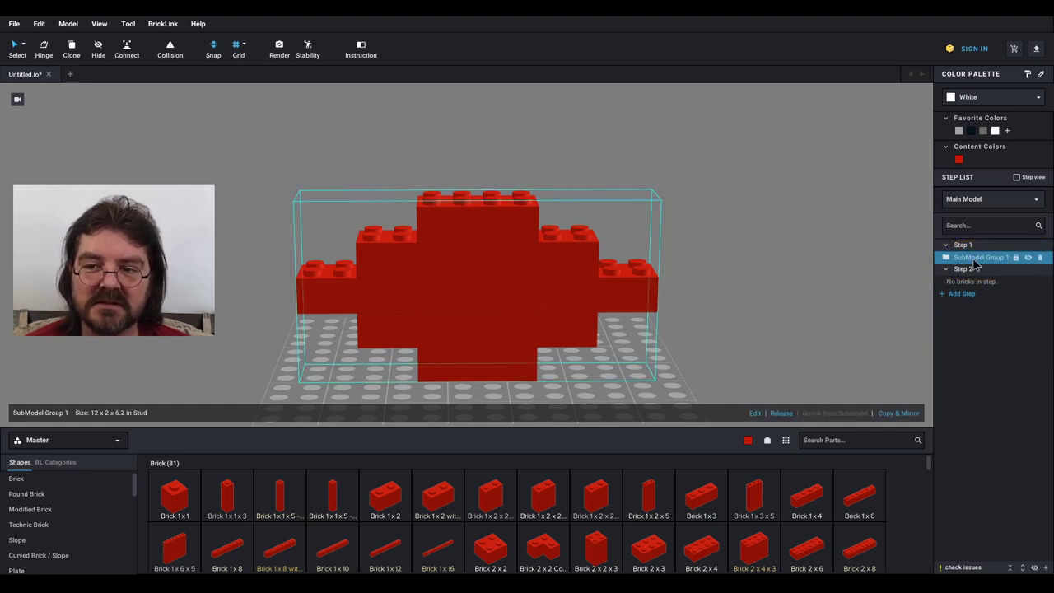
- Open SubModel Group 1 for editing and expand its first steps in the step list
{"action": "left_click", "coordinate": [754, 413]}
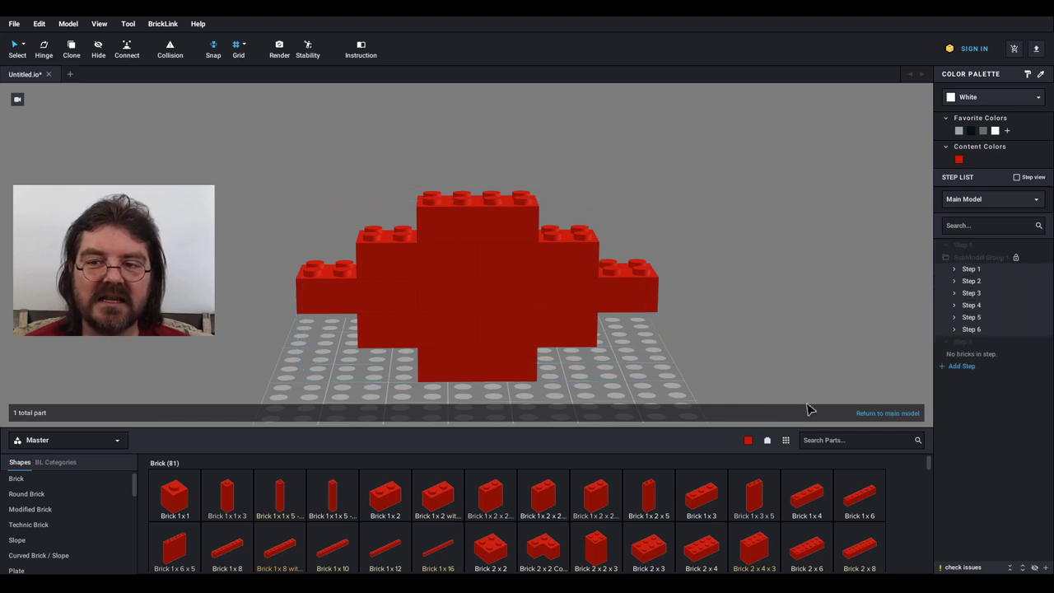
{"action": "left_click", "coordinate": [955, 270]}
{"action": "left_click", "coordinate": [954, 294]}
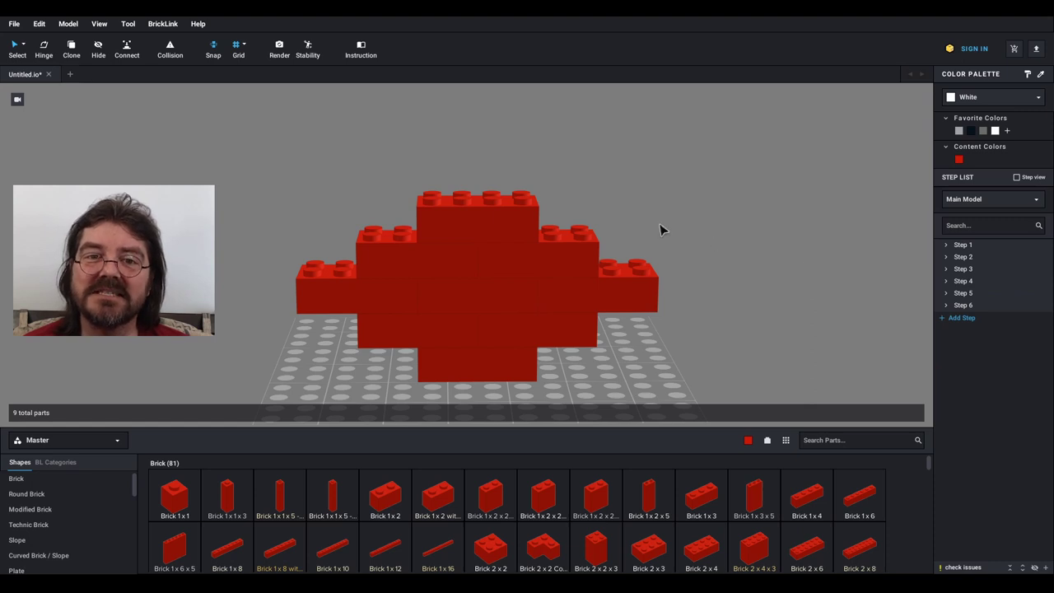
- Open the model in the Instruction Maker and look through its step thumbnails
{"action": "left_click", "coordinate": [361, 51]}
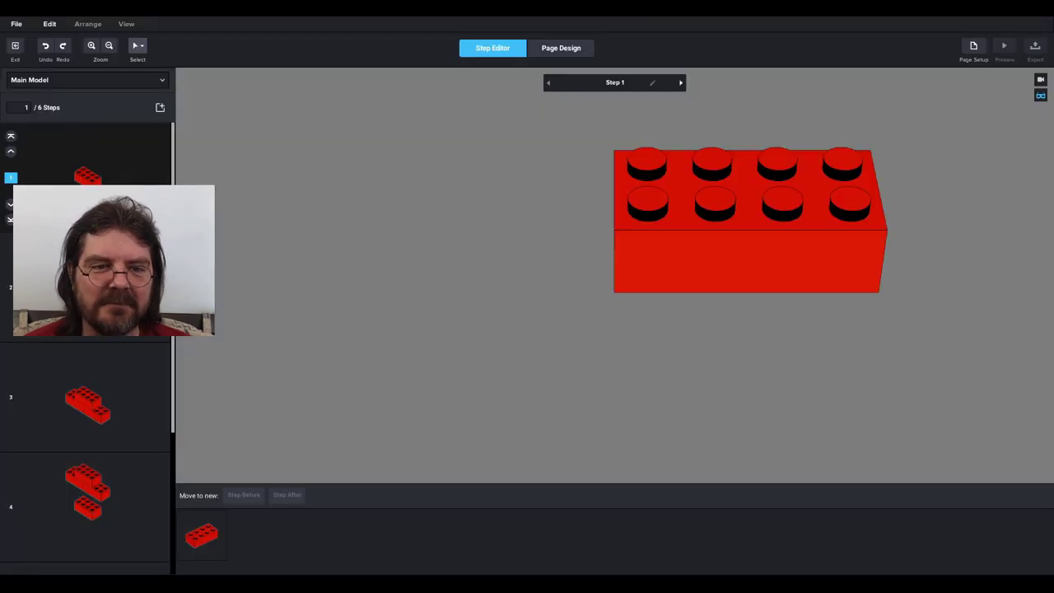
{"action": "scroll", "coordinate": [86, 371], "scroll_direction": "down", "scroll_amount": 3}
{"action": "scroll", "coordinate": [87, 371], "scroll_direction": "up", "scroll_amount": 3}
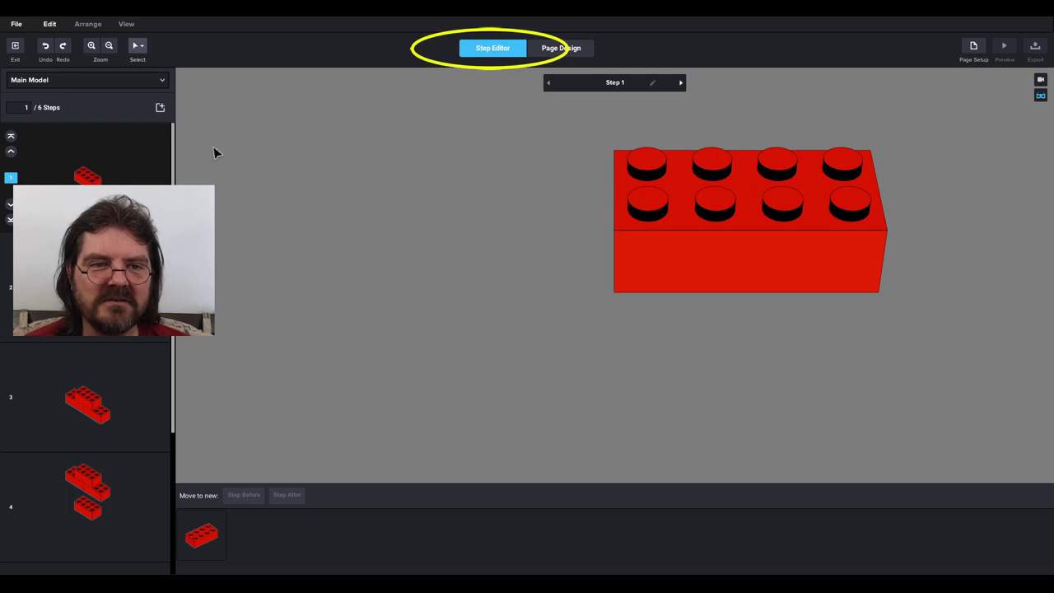
- View Steps 2 through 6 one after another in the Step Editor to see which bricks each adds
{"action": "left_click", "coordinate": [87, 288]}
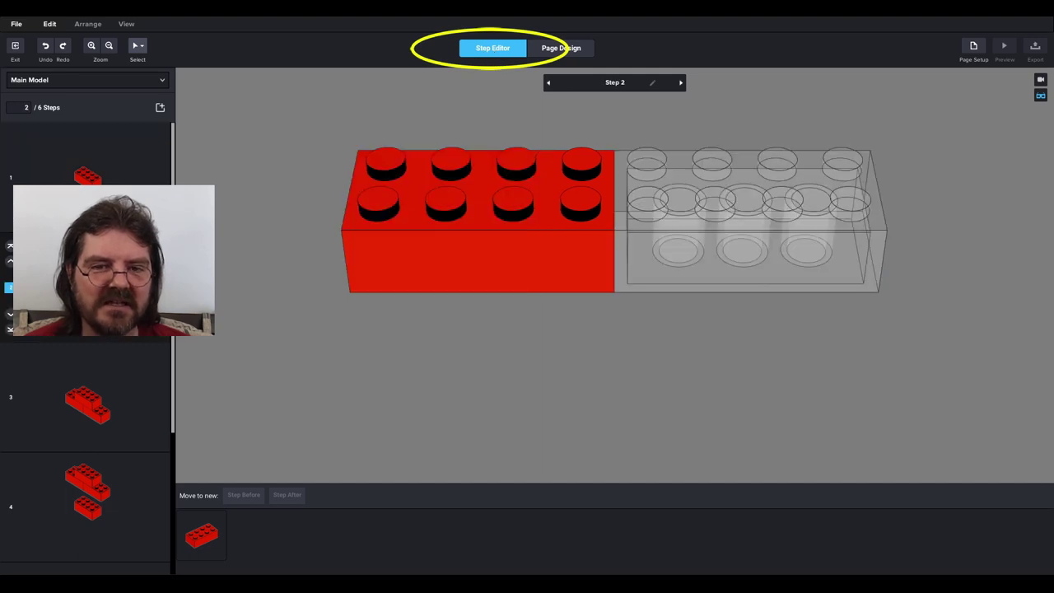
{"action": "scroll", "coordinate": [87, 321], "scroll_direction": "down", "scroll_amount": 3}
{"action": "left_click", "coordinate": [87, 325]}
{"action": "scroll", "coordinate": [87, 326], "scroll_direction": "down", "scroll_amount": 1}
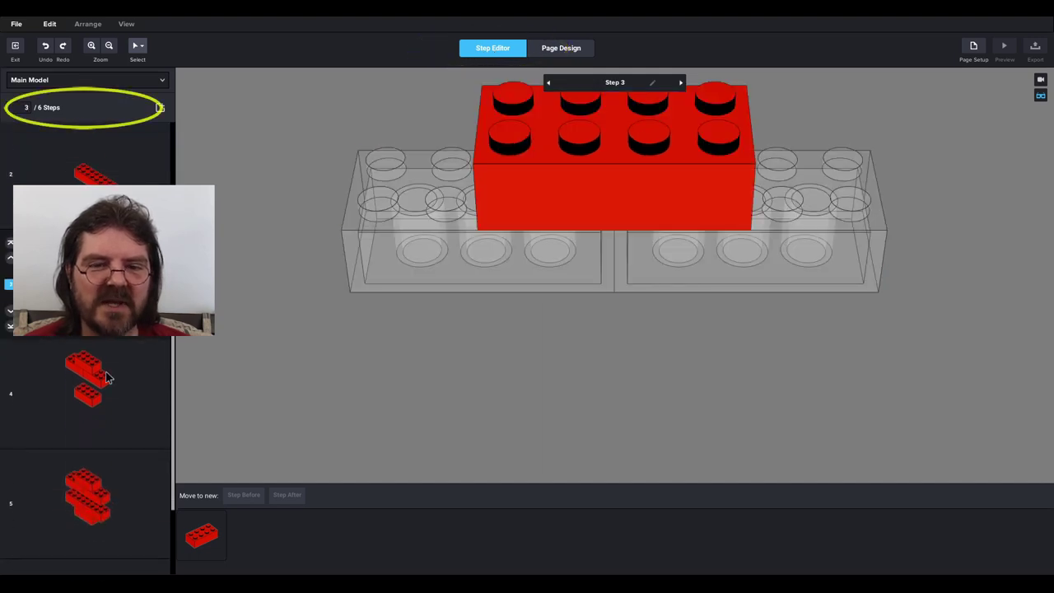
{"action": "key", "text": "Right"}
{"action": "key", "text": "Right"}
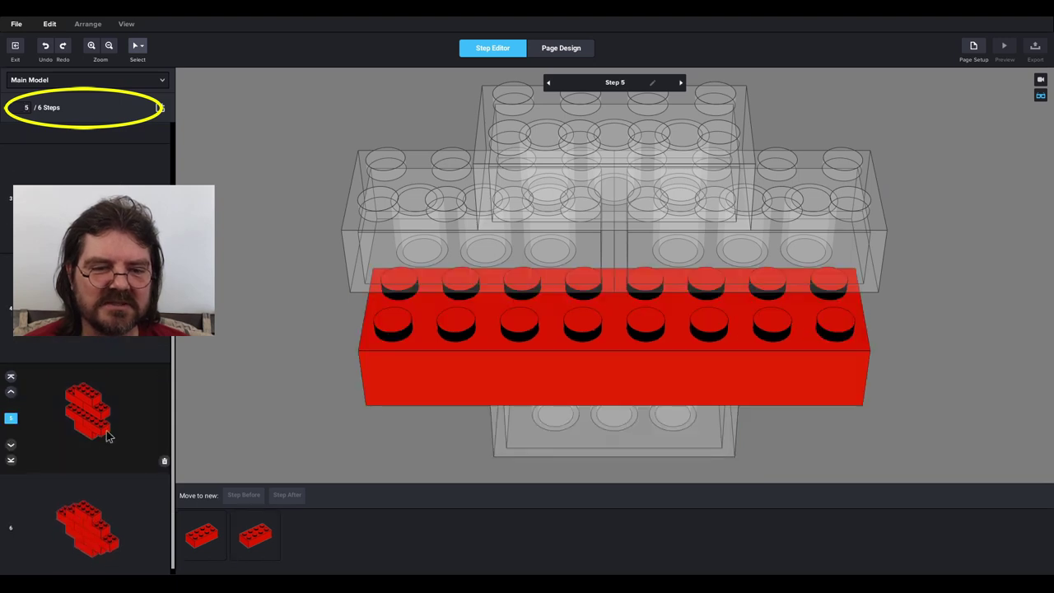
{"action": "key", "text": "Right"}
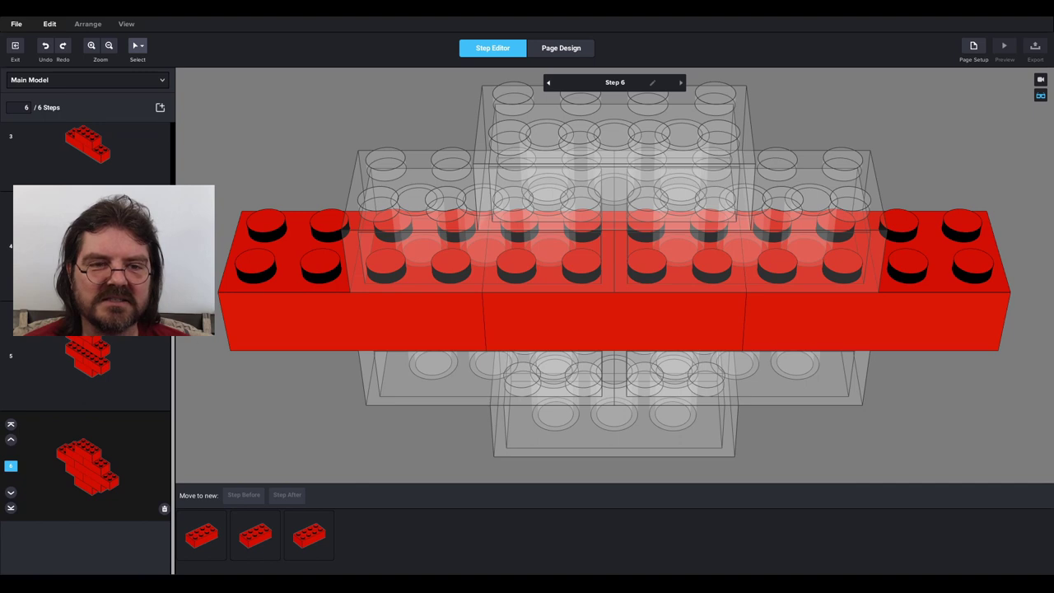
- Return to Step 1 and review the building order up to Step 4
{"action": "scroll", "coordinate": [114, 339], "scroll_direction": "up", "scroll_amount": 5}
{"action": "left_click", "coordinate": [88, 178]}
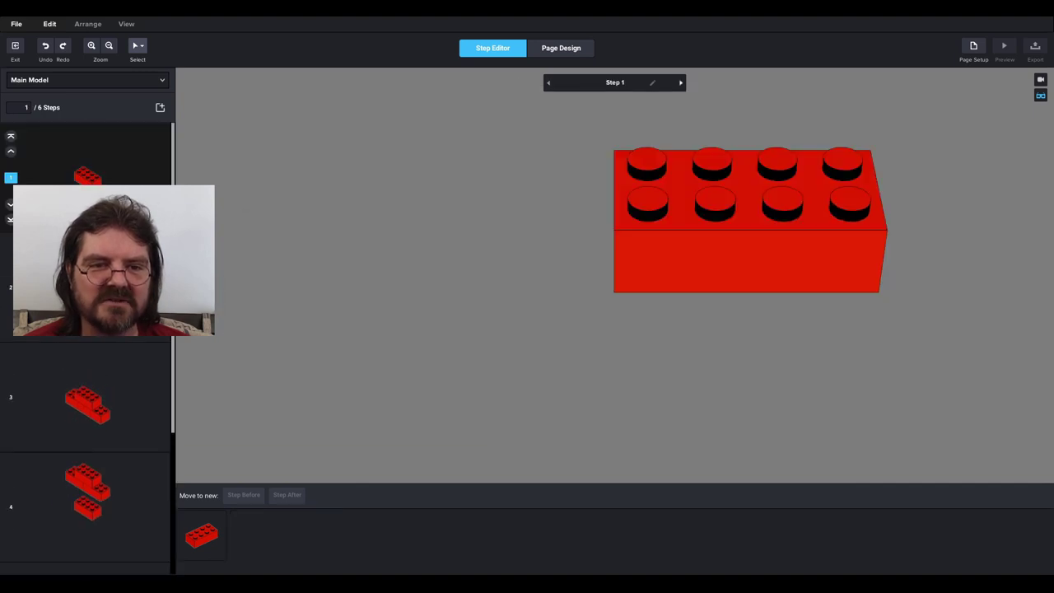
{"action": "left_click", "coordinate": [88, 287]}
{"action": "scroll", "coordinate": [106, 370], "scroll_direction": "down", "scroll_amount": 3}
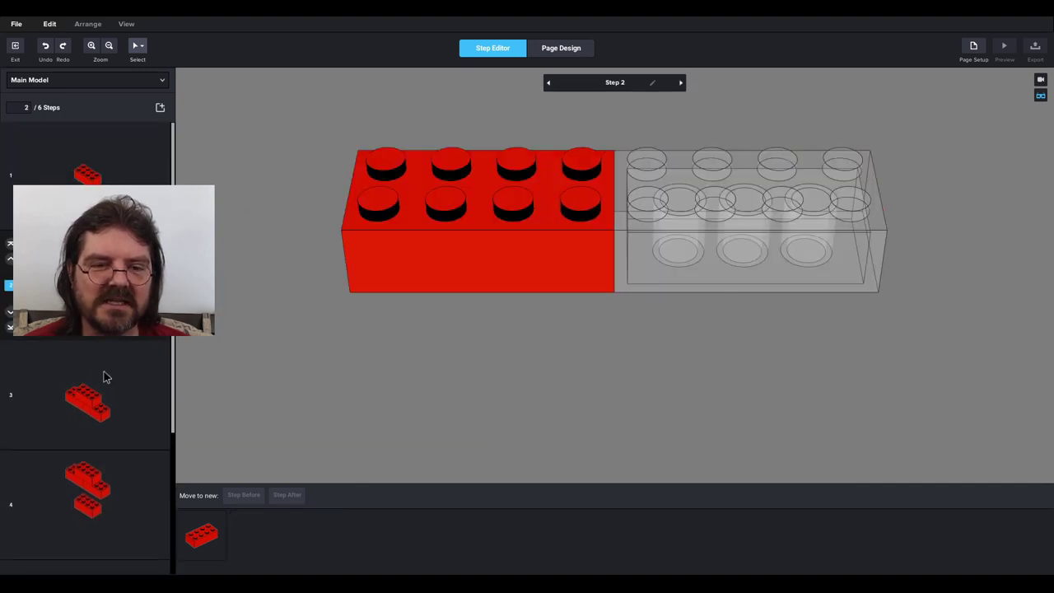
{"action": "left_click", "coordinate": [115, 371]}
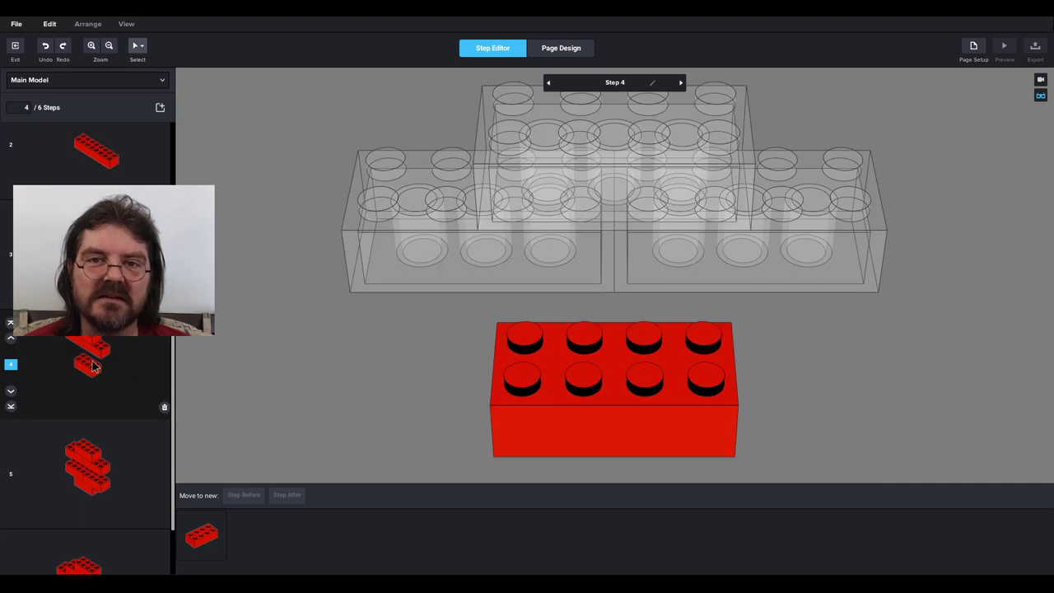
- Move Step 6, the row of three bricks, one position earlier in the building order
{"action": "scroll", "coordinate": [93, 366], "scroll_direction": "down", "scroll_amount": 1}
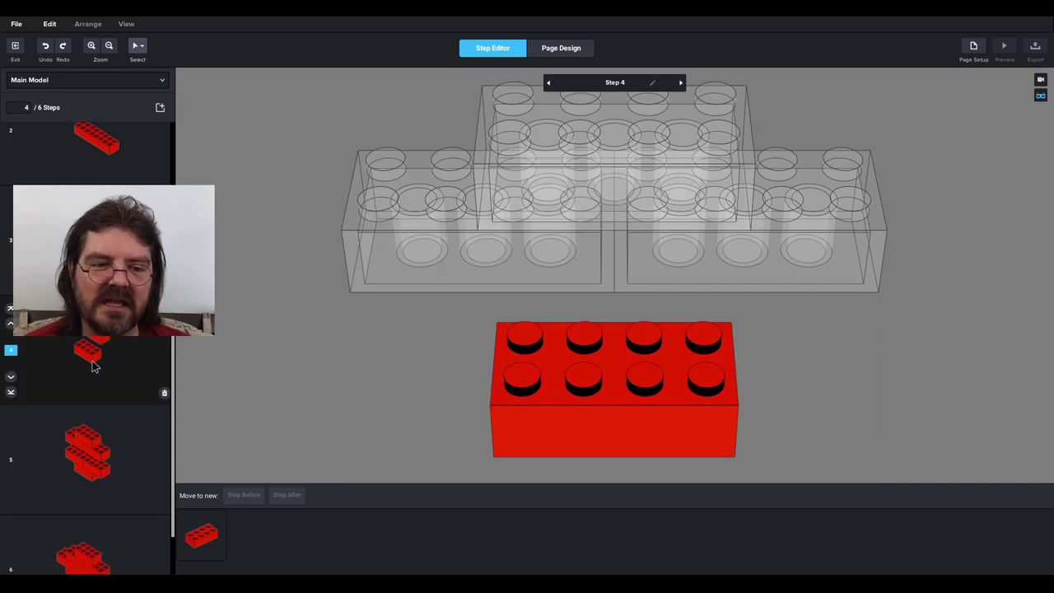
{"action": "scroll", "coordinate": [93, 366], "scroll_direction": "down", "scroll_amount": 3}
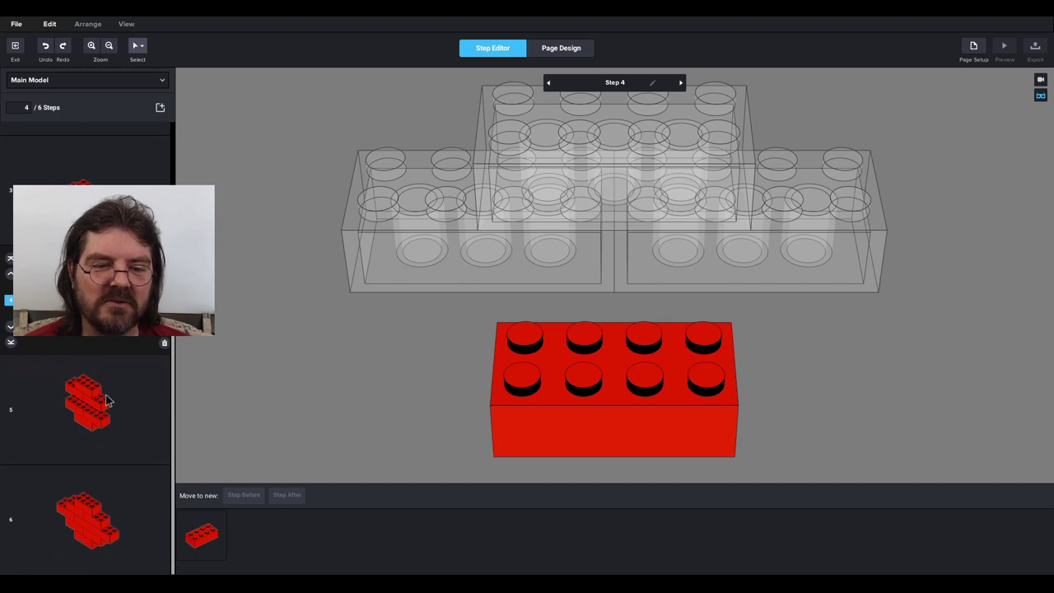
{"action": "left_click", "coordinate": [103, 508]}
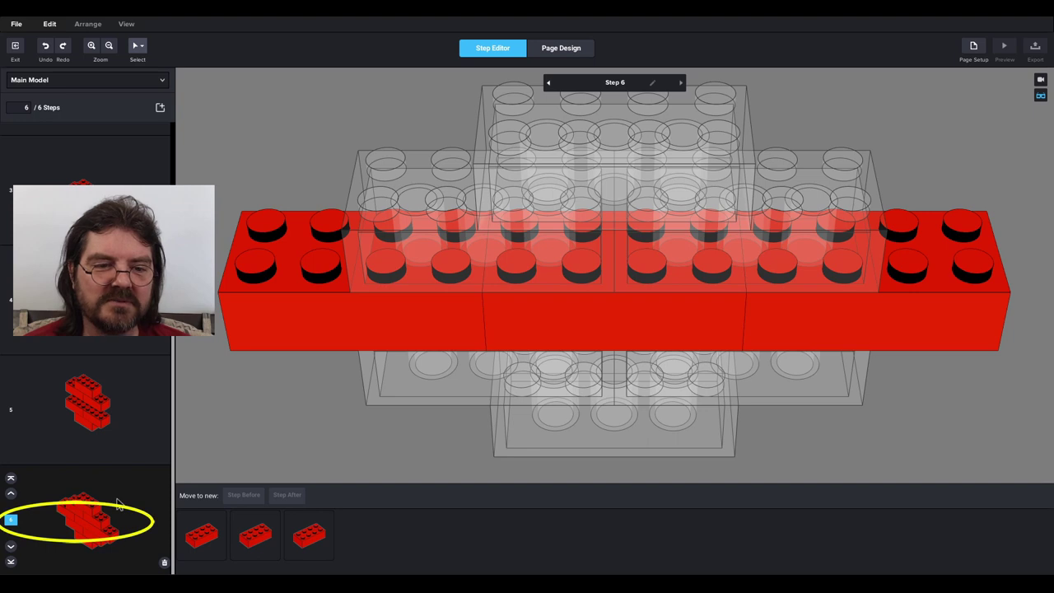
{"action": "left_click", "coordinate": [12, 496]}
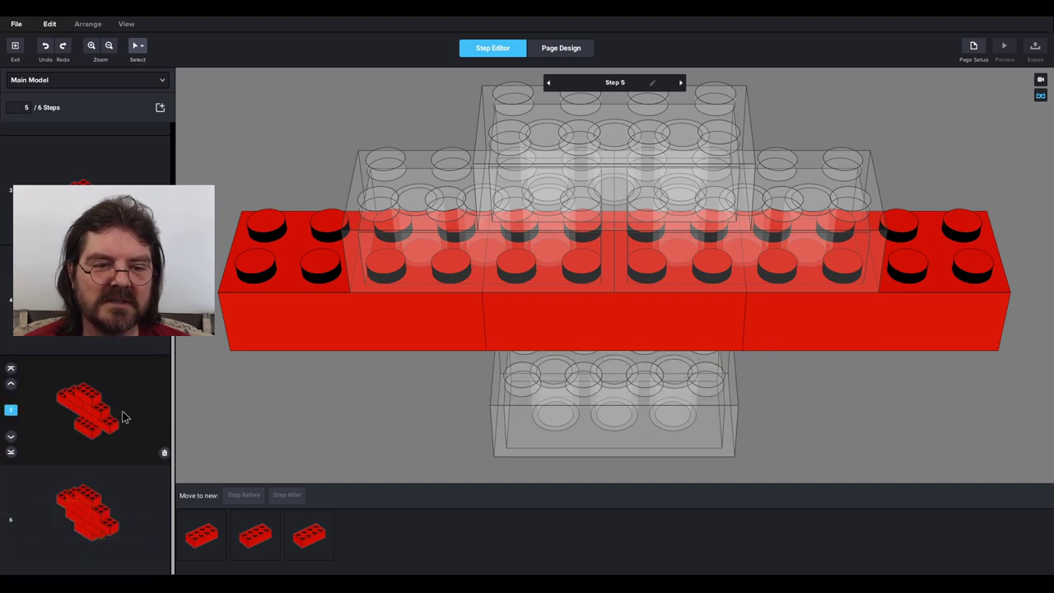
- View Steps 3, 4 and 5 to check the building order after the move
{"action": "left_click", "coordinate": [116, 325]}
{"action": "left_click", "coordinate": [99, 216]}
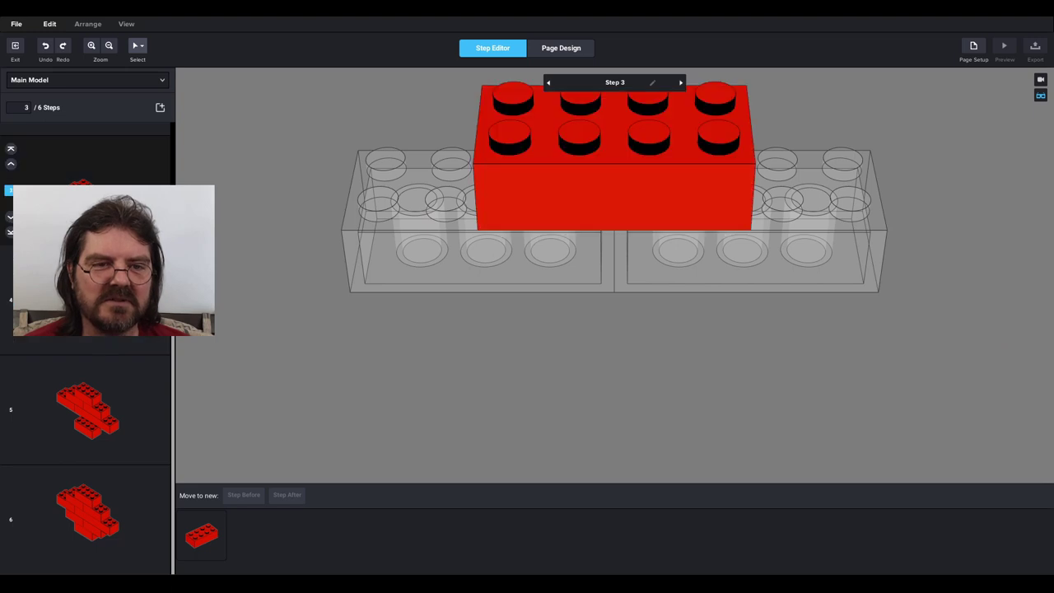
{"action": "left_click", "coordinate": [99, 300]}
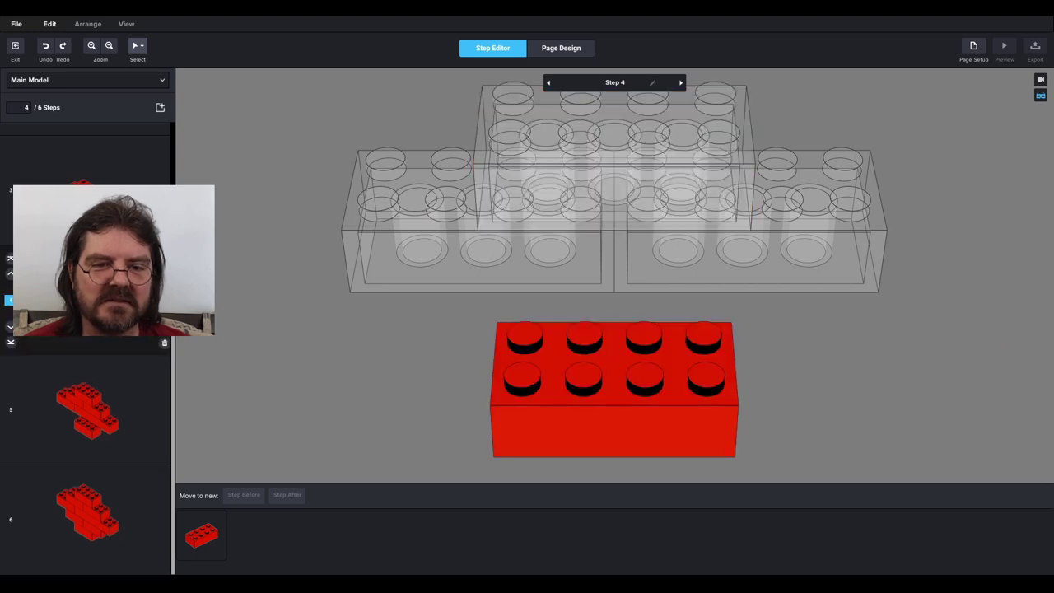
{"action": "left_click", "coordinate": [118, 411]}
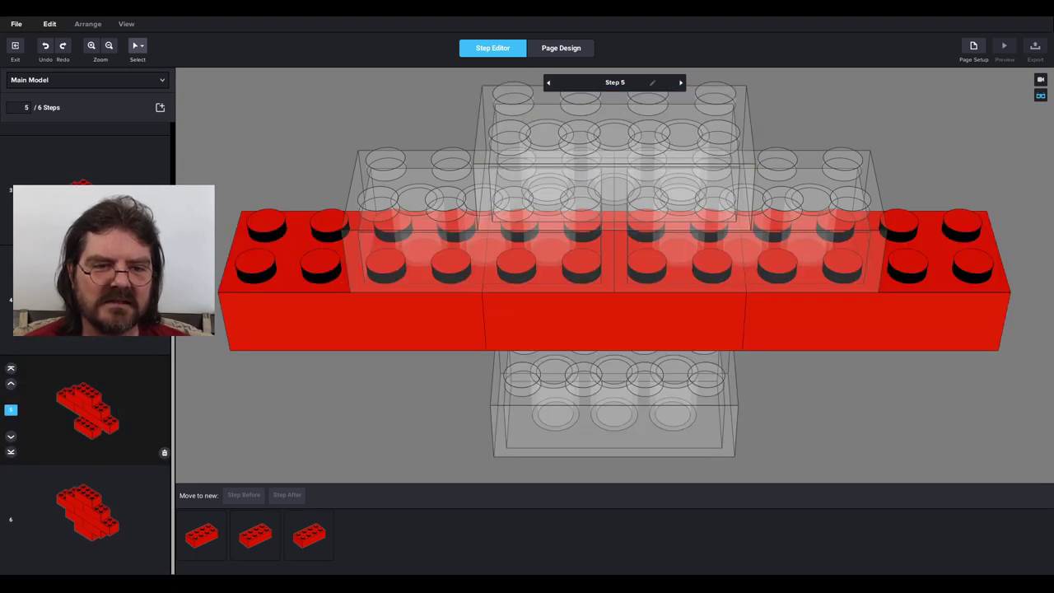
- Select the bottom brick in Step 4 and move that step to the end of the building order
{"action": "left_click", "coordinate": [106, 301]}
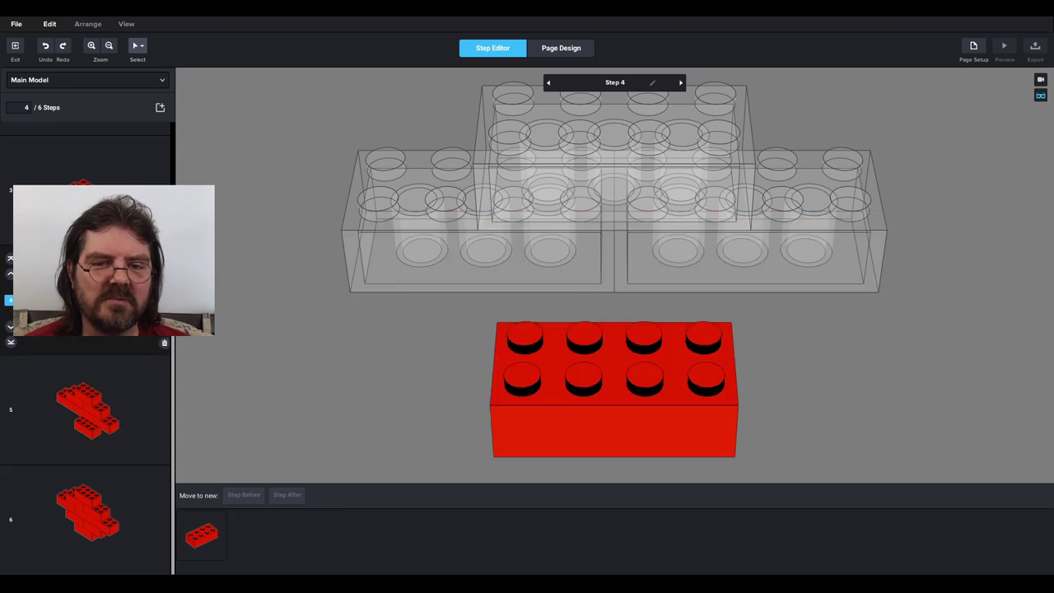
{"action": "left_click", "coordinate": [622, 403]}
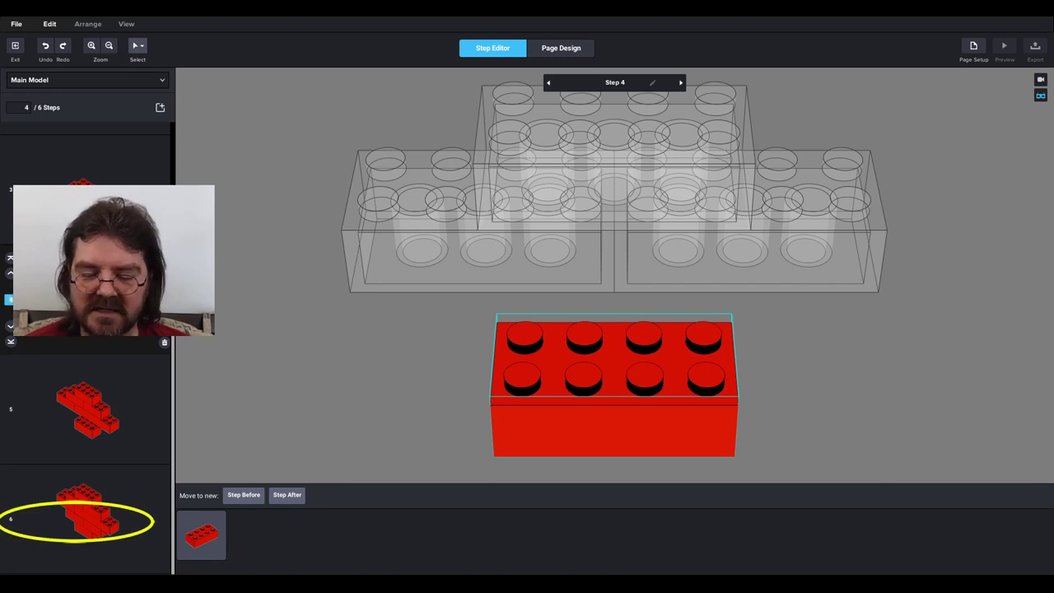
{"action": "left_click", "coordinate": [85, 520]}
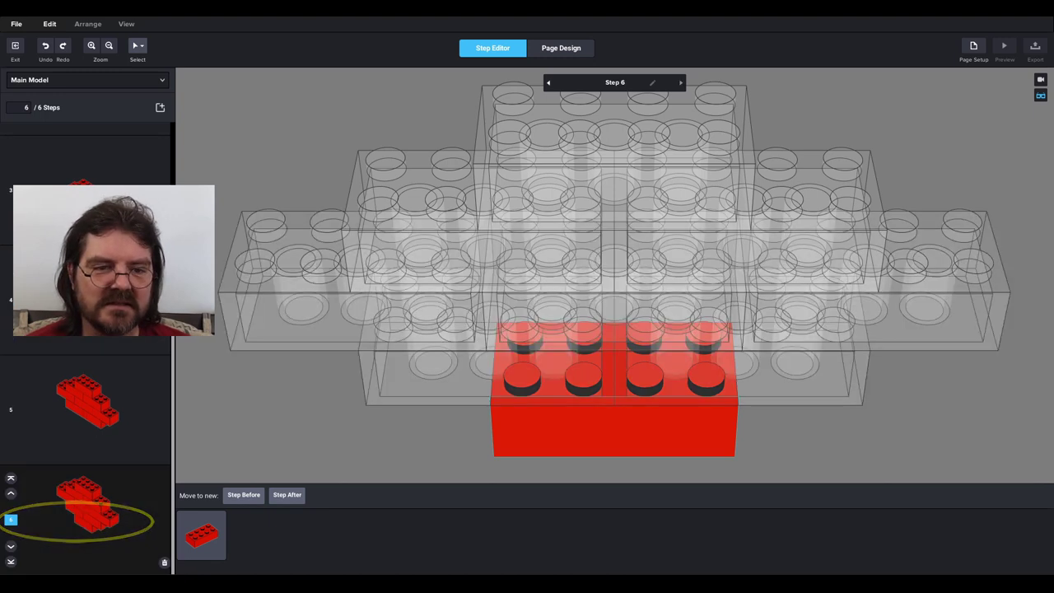
- Review the reordered building sequence from Step 1 through Step 6
{"action": "scroll", "coordinate": [86, 521], "scroll_direction": "up", "scroll_amount": 1}
{"action": "scroll", "coordinate": [86, 349], "scroll_direction": "up", "scroll_amount": 2}
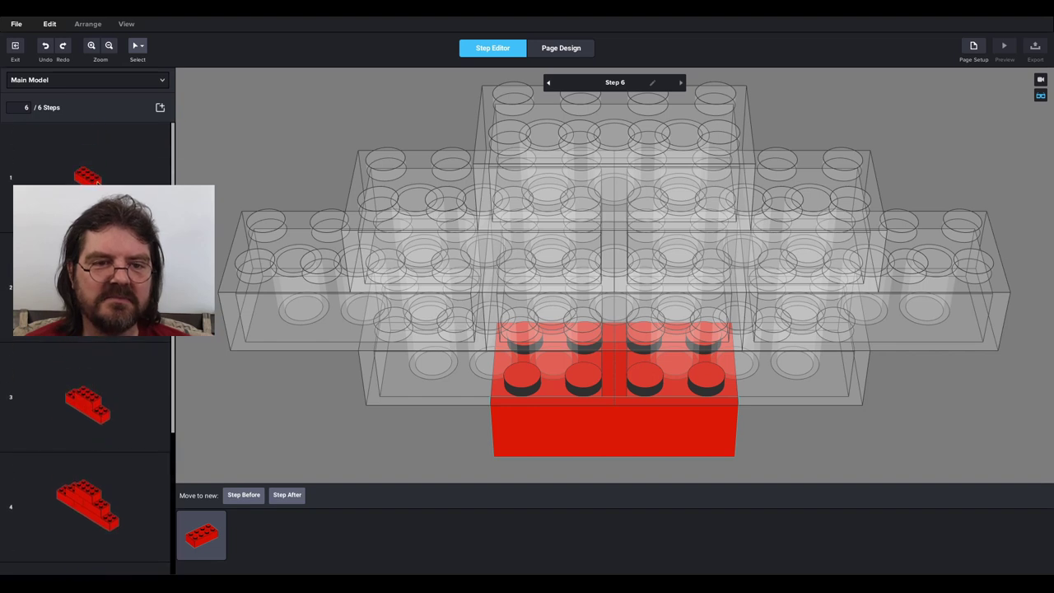
{"action": "left_click", "coordinate": [86, 177]}
{"action": "left_click", "coordinate": [85, 288]}
{"action": "left_click", "coordinate": [92, 394]}
{"action": "scroll", "coordinate": [92, 411], "scroll_direction": "down", "scroll_amount": 2}
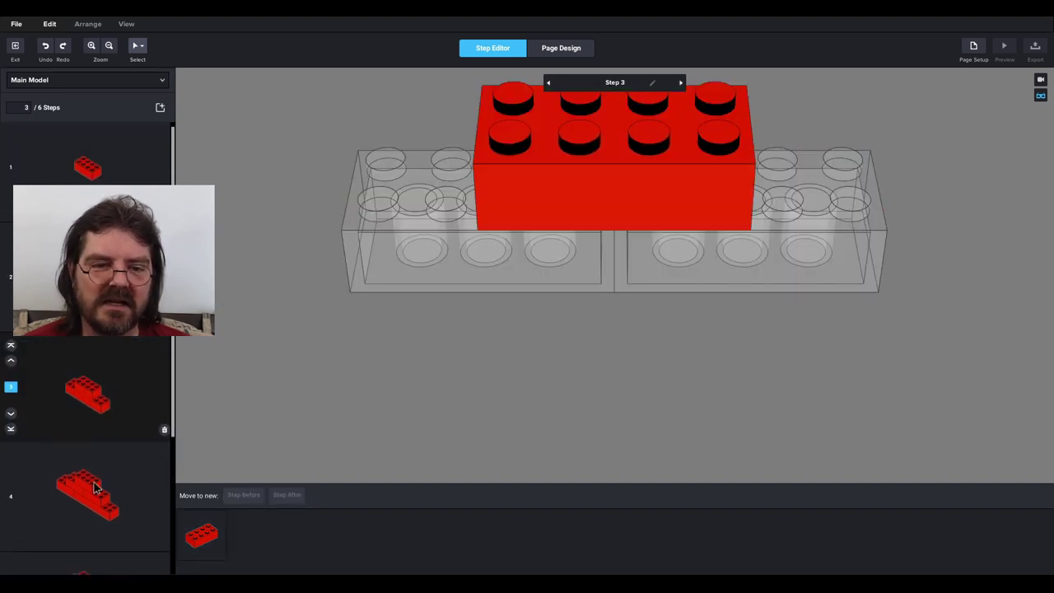
{"action": "left_click", "coordinate": [94, 497]}
{"action": "scroll", "coordinate": [93, 498], "scroll_direction": "down", "scroll_amount": 2}
{"action": "left_click", "coordinate": [92, 500]}
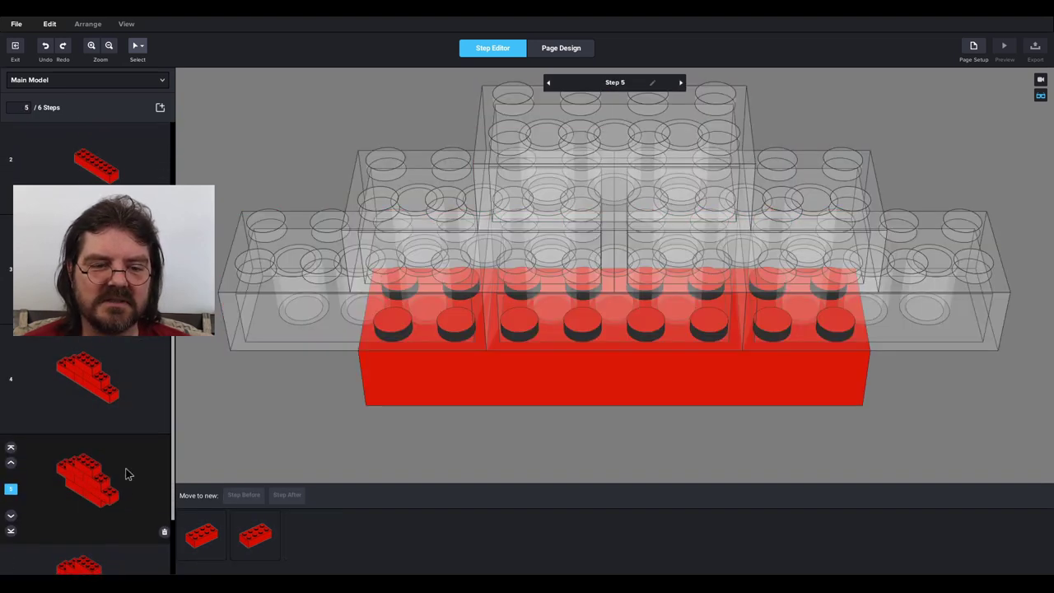
{"action": "scroll", "coordinate": [111, 506], "scroll_direction": "down", "scroll_amount": 2}
{"action": "left_click", "coordinate": [95, 515]}
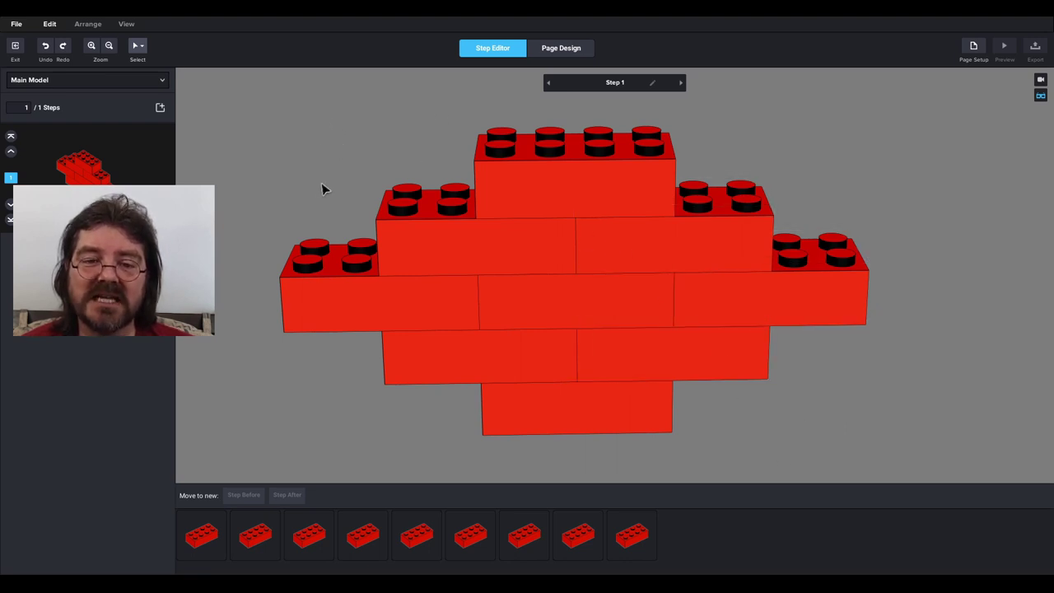
- Select all bricks of the single-step model and divide them into steps automatically
{"action": "left_click_drag", "start_coordinate": [267, 124], "coordinate": [891, 453]}
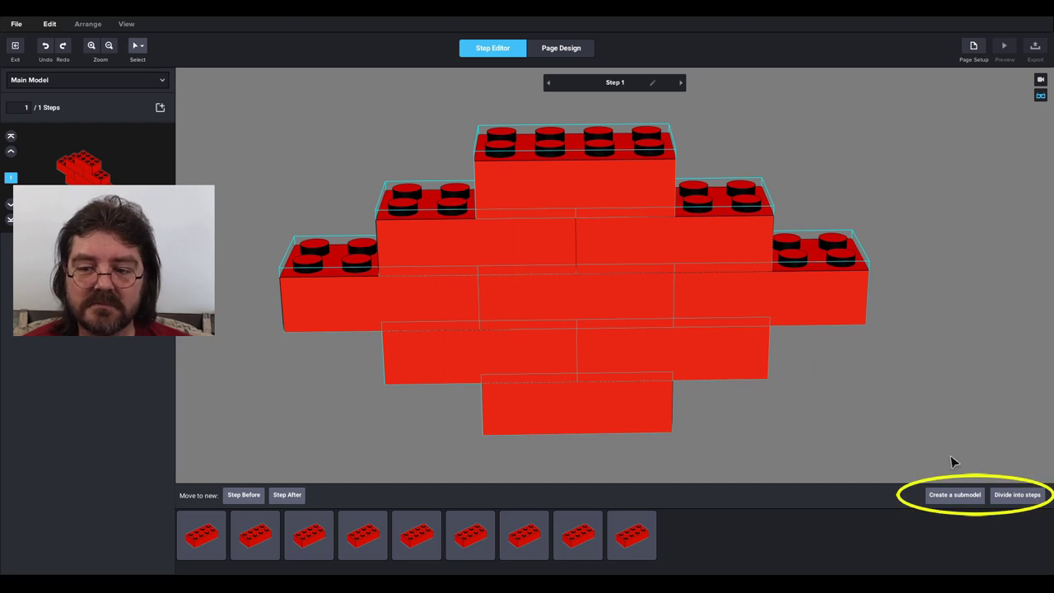
{"action": "left_click", "coordinate": [1021, 494]}
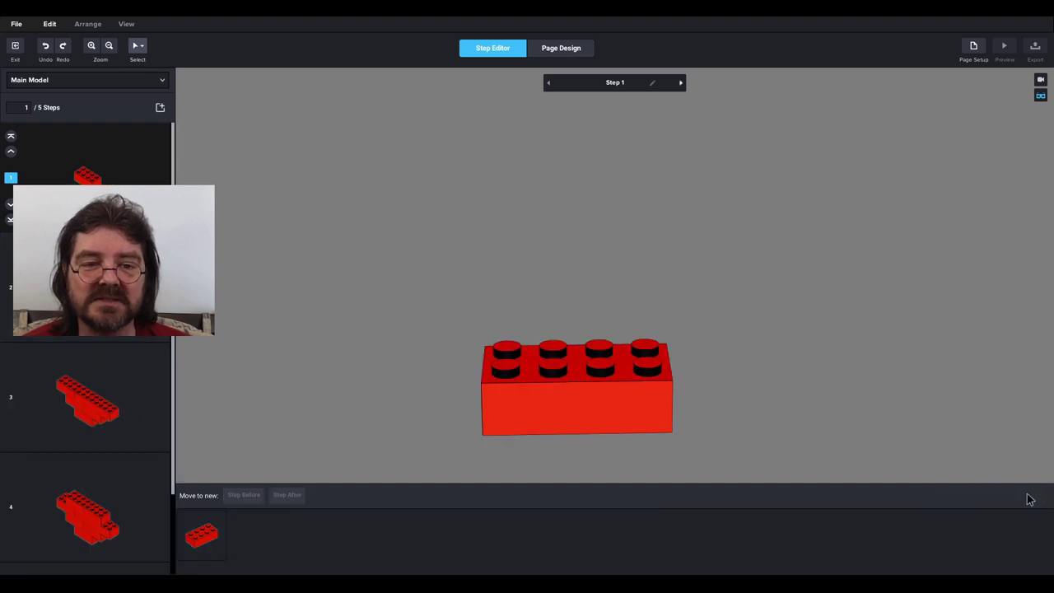
- Examine the automatically generated steps through Step 5 to see which brick layer each one adds
{"action": "left_click", "coordinate": [110, 329]}
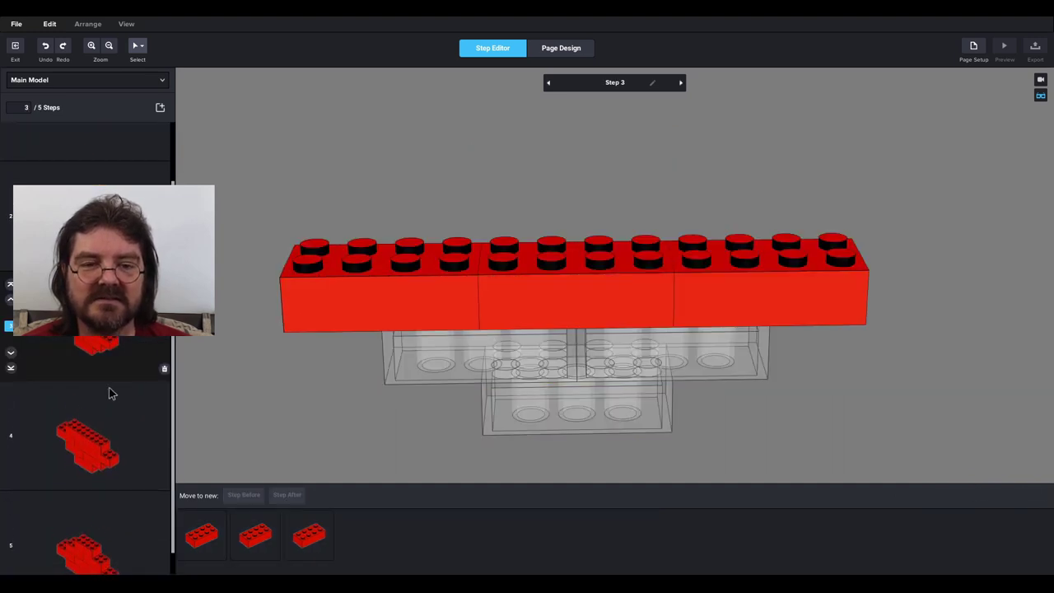
{"action": "scroll", "coordinate": [112, 390], "scroll_direction": "down", "scroll_amount": 1}
{"action": "left_click", "coordinate": [139, 403]}
{"action": "left_click", "coordinate": [113, 500]}
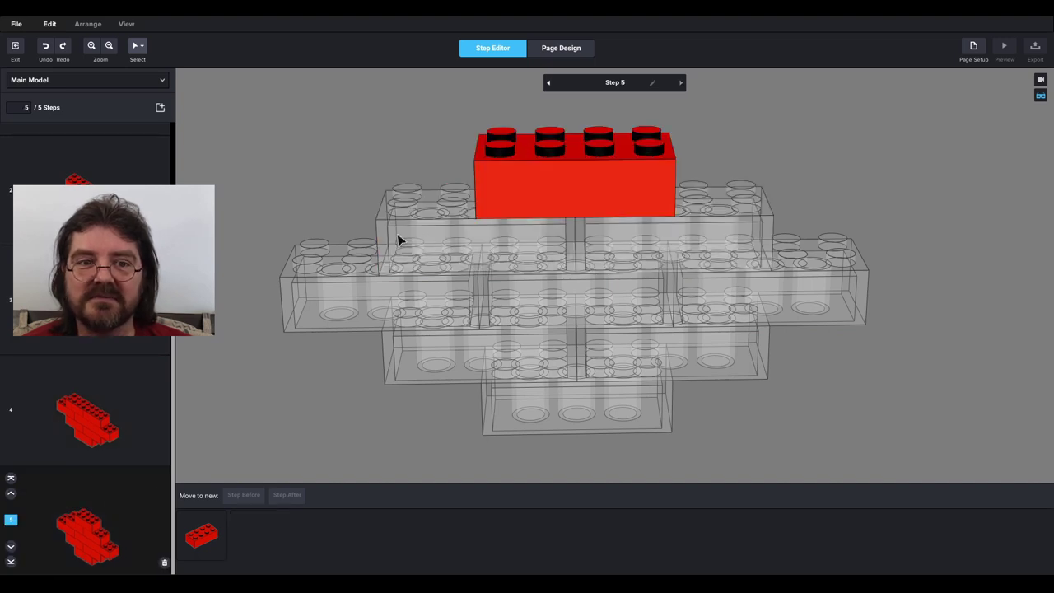
{"action": "scroll", "coordinate": [112, 272], "scroll_direction": "up", "scroll_amount": 2}
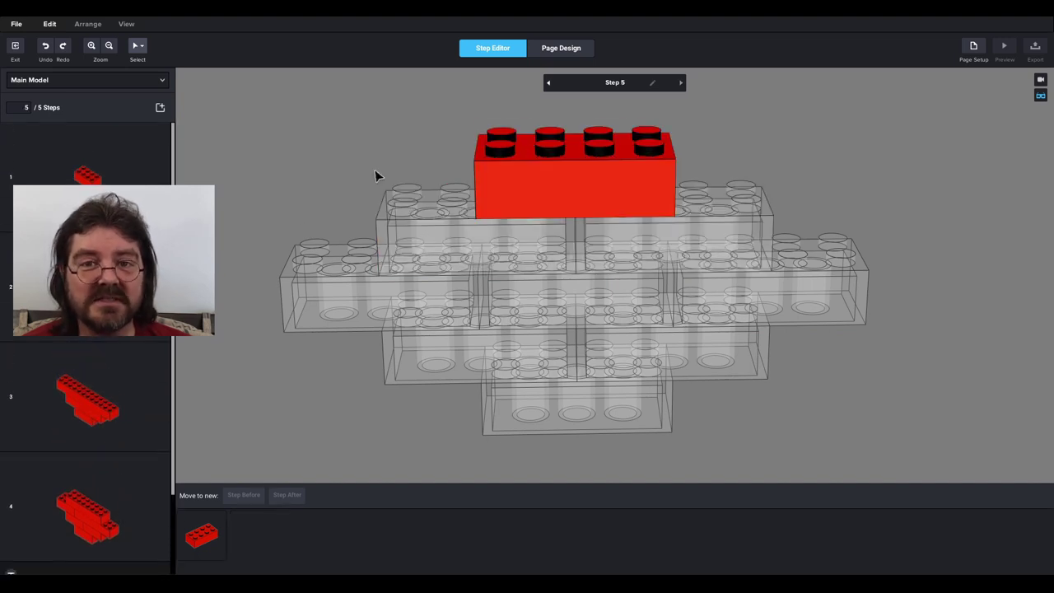
{"action": "left_click", "coordinate": [519, 202]}
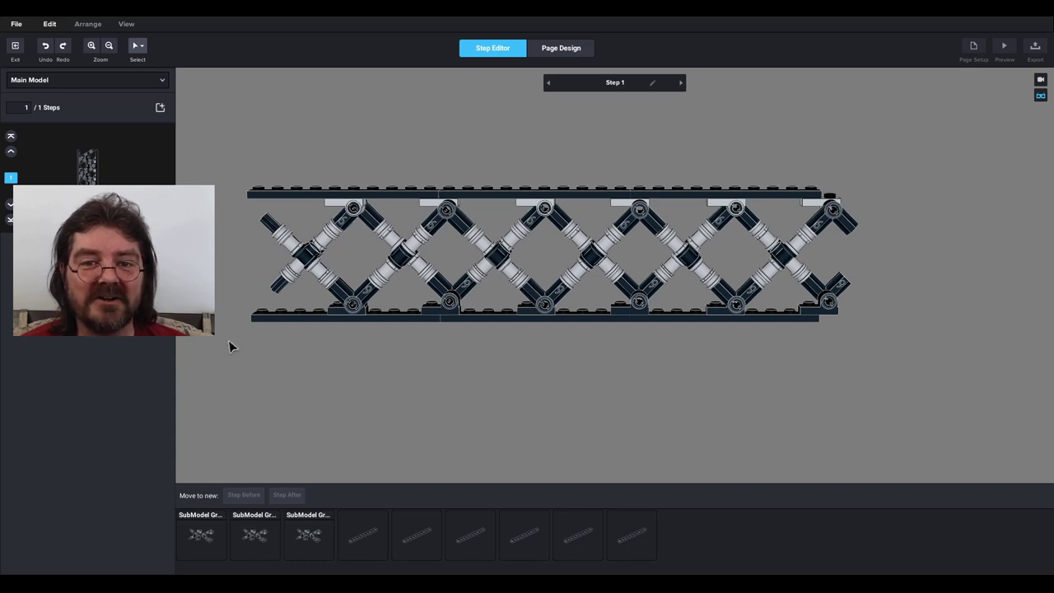
- Select all parts and submodels of the single-step truss model and divide them into steps automatically
{"action": "left_click_drag", "start_coordinate": [229, 340], "coordinate": [880, 159]}
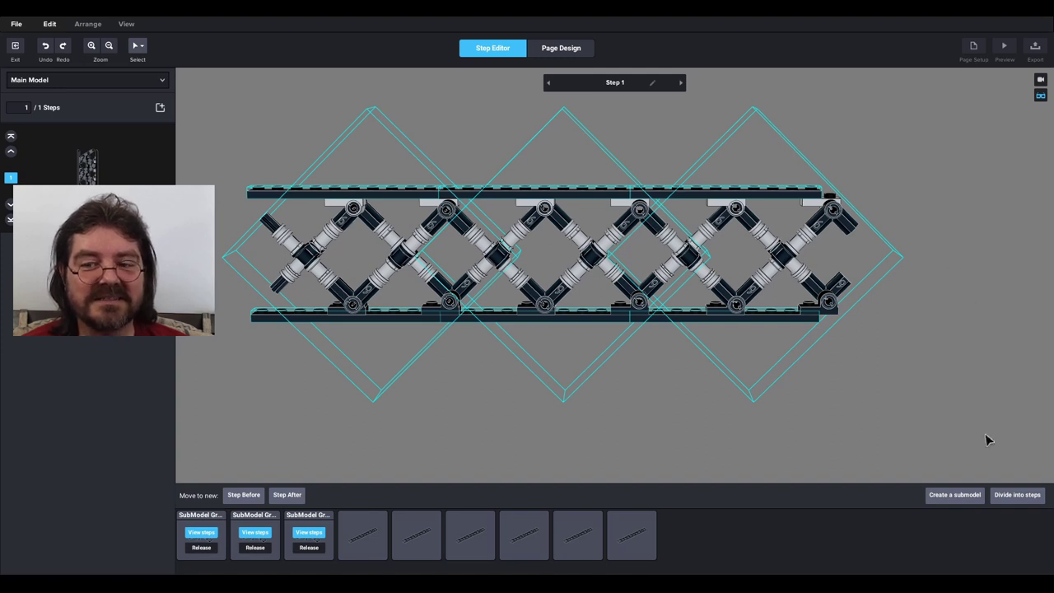
{"action": "left_click", "coordinate": [1018, 495]}
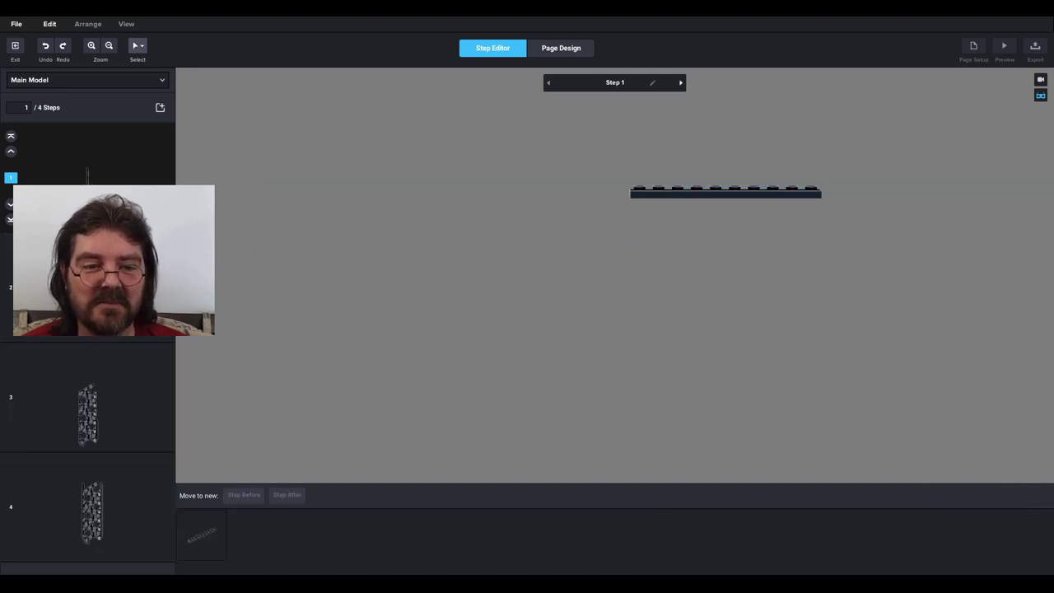
- View Steps 2, 3 and 4 of the divided truss model to examine how its parts are distributed
{"action": "left_click", "coordinate": [88, 288]}
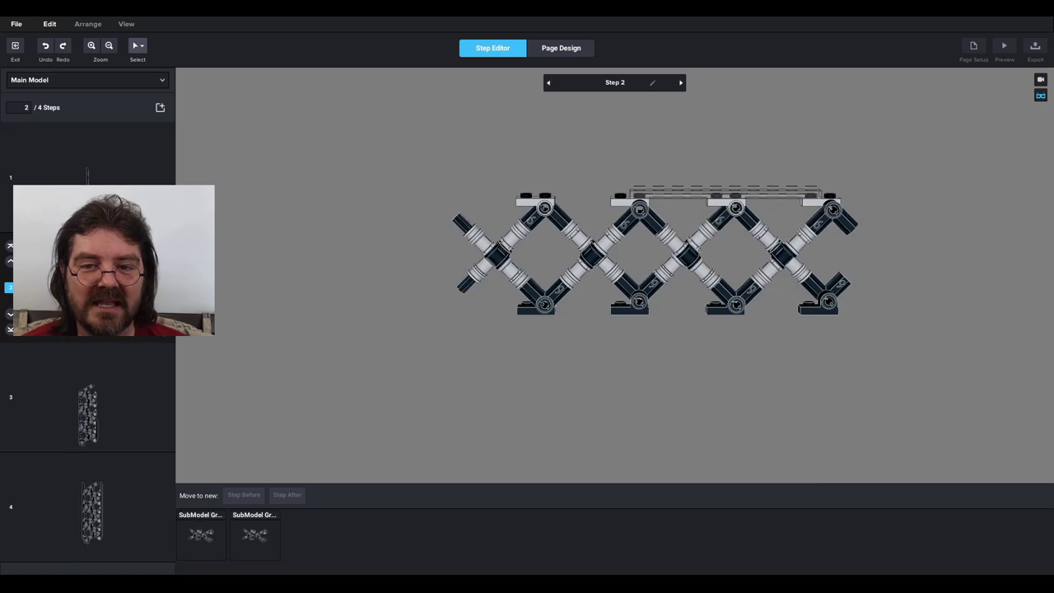
{"action": "left_click", "coordinate": [89, 380]}
{"action": "left_click", "coordinate": [99, 489]}
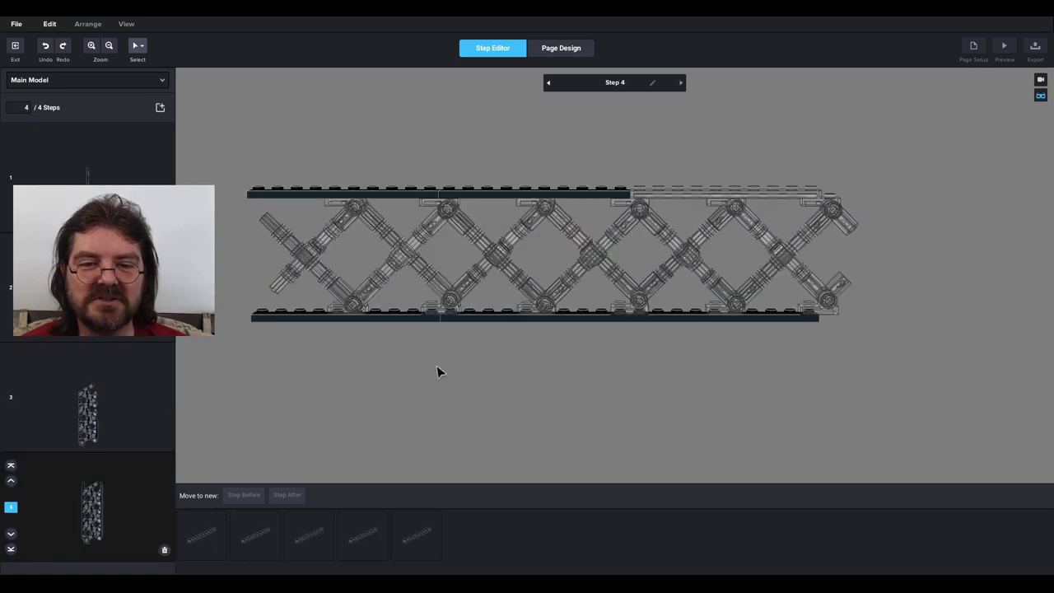
- Open the steps of the first submodel in main-model Step 2 and examine which parts its Steps 1, 2 and 3 add
{"action": "left_click", "coordinate": [89, 287]}
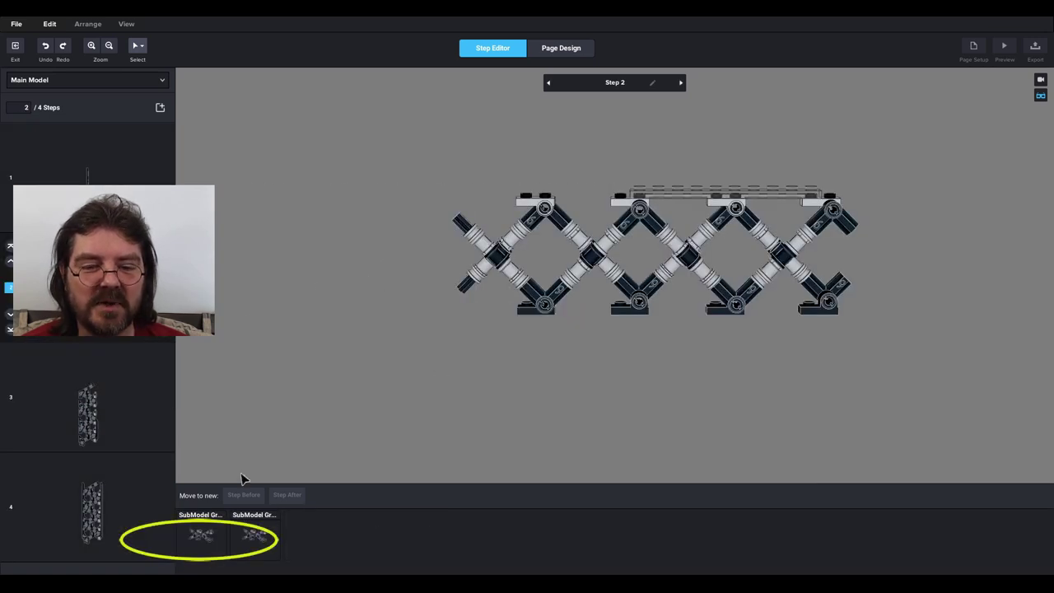
{"action": "left_click", "coordinate": [220, 532]}
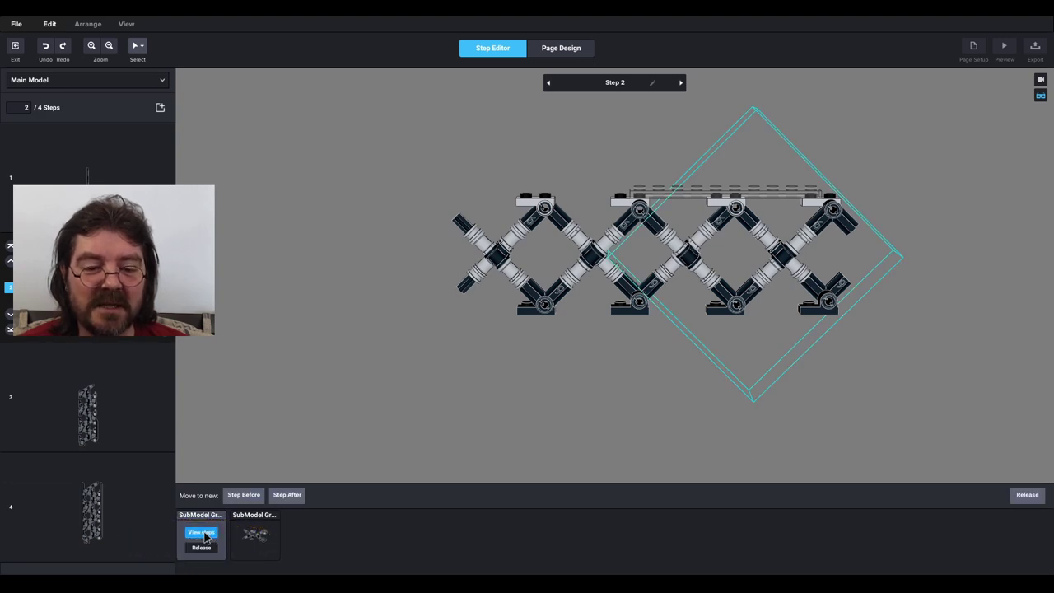
{"action": "left_click", "coordinate": [202, 533]}
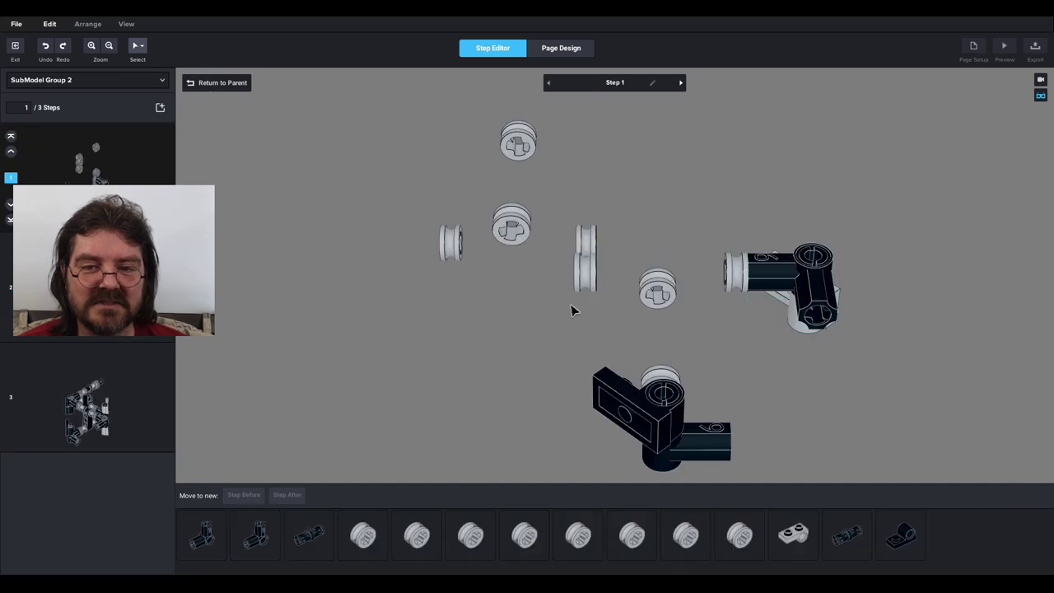
{"action": "left_click", "coordinate": [88, 287]}
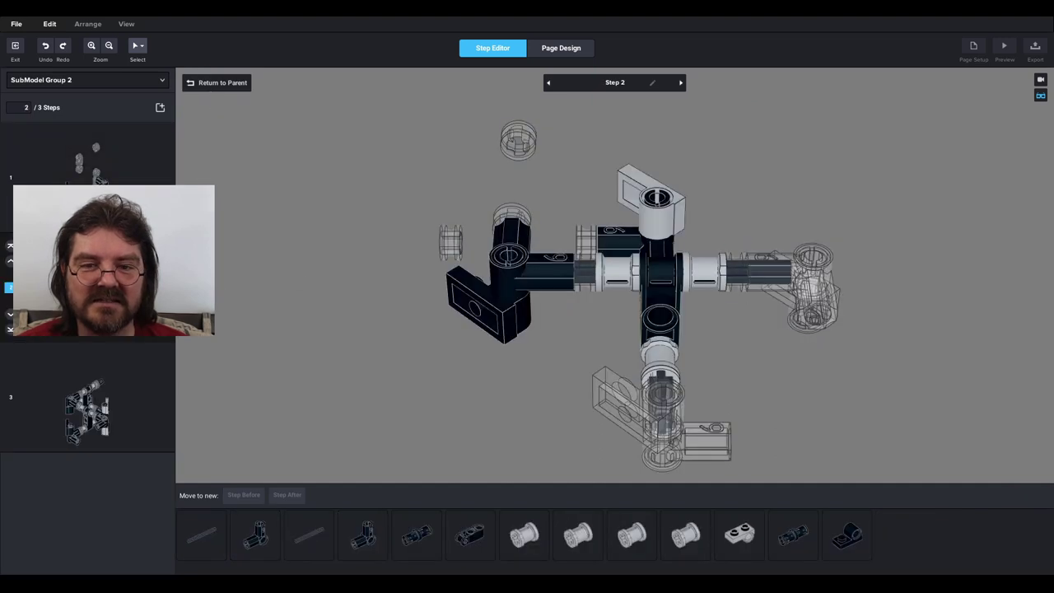
{"action": "left_click", "coordinate": [97, 376]}
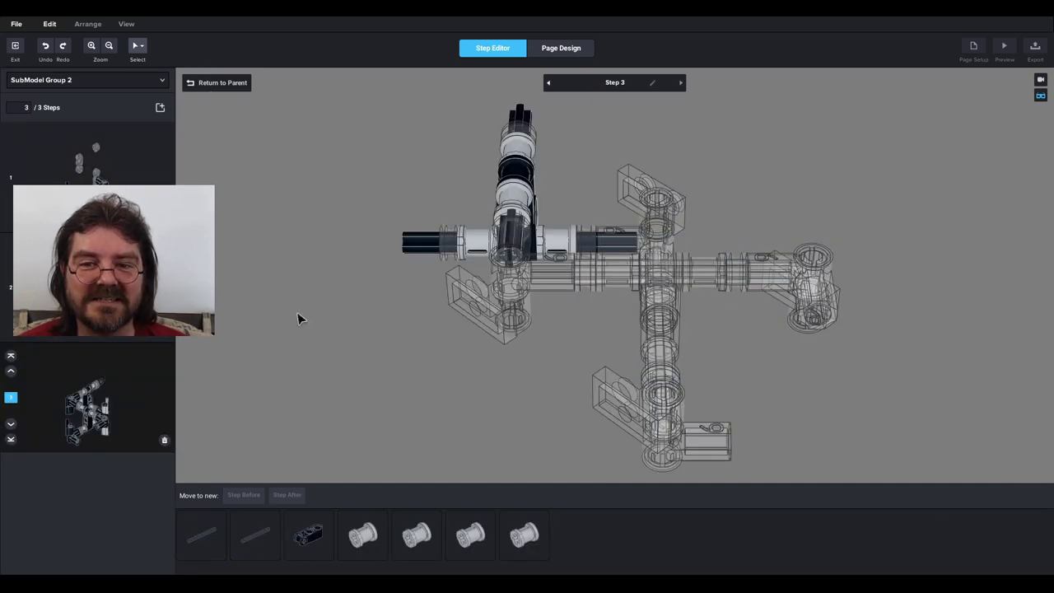
{"action": "left_click", "coordinate": [91, 263]}
{"action": "left_click", "coordinate": [128, 164]}
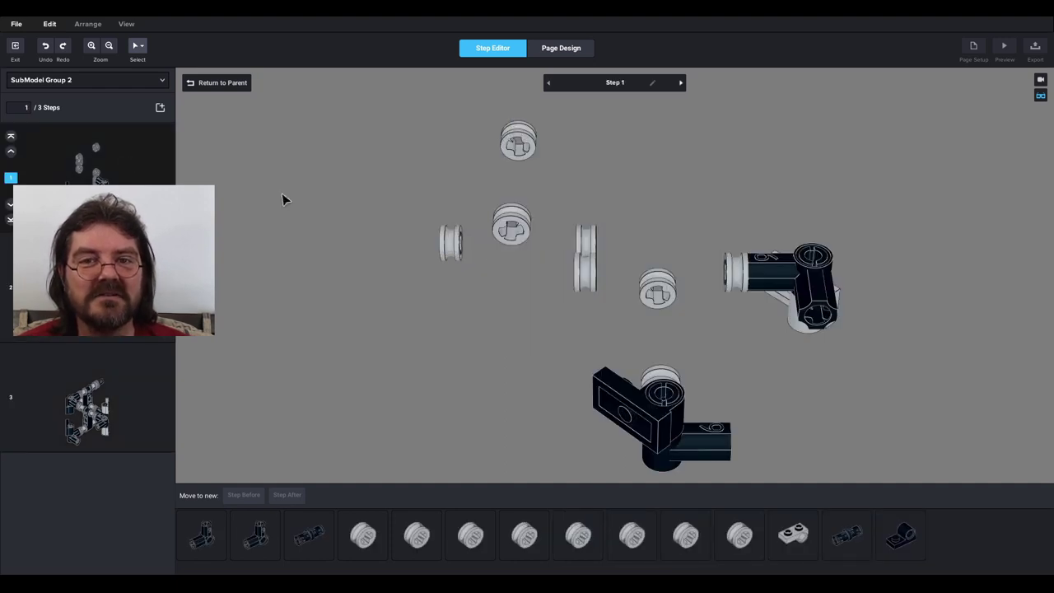
- Return from the submodel to the parent model and examine the truss assembly in Step 2 from the front
{"action": "left_click", "coordinate": [216, 83]}
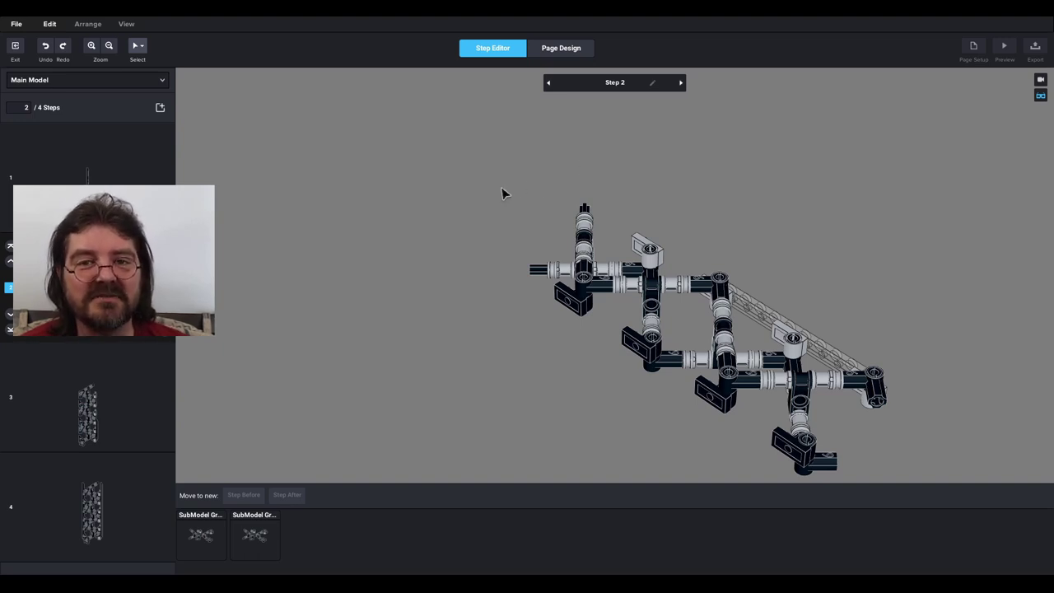
{"action": "right_click_drag", "start_coordinate": [476, 195], "coordinate": [501, 211]}
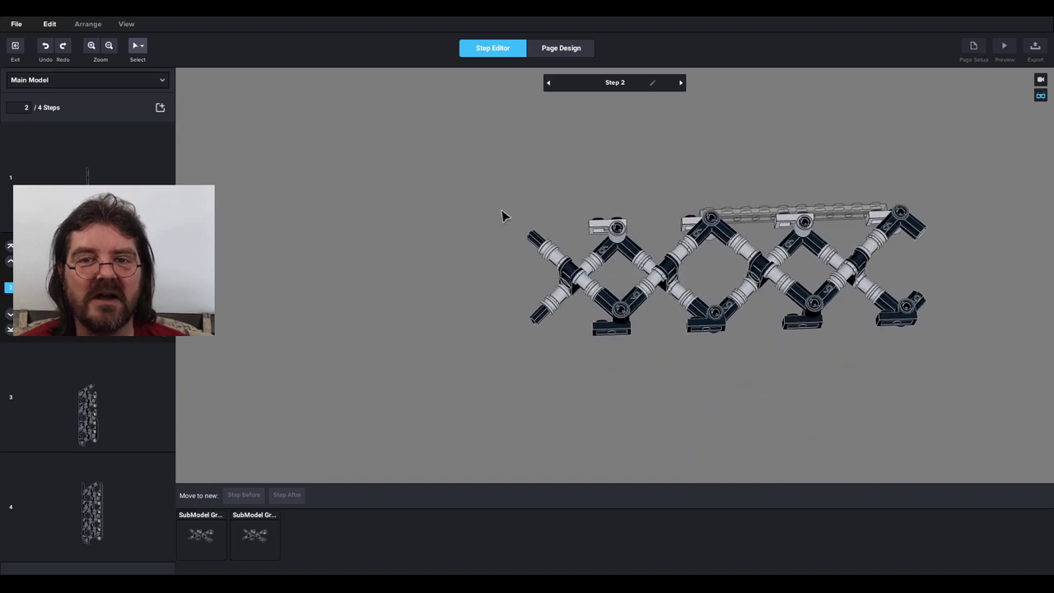
{"action": "middle_click_drag", "start_coordinate": [782, 209], "coordinate": [676, 214]}
{"action": "right_click_drag", "start_coordinate": [629, 183], "coordinate": [624, 193]}
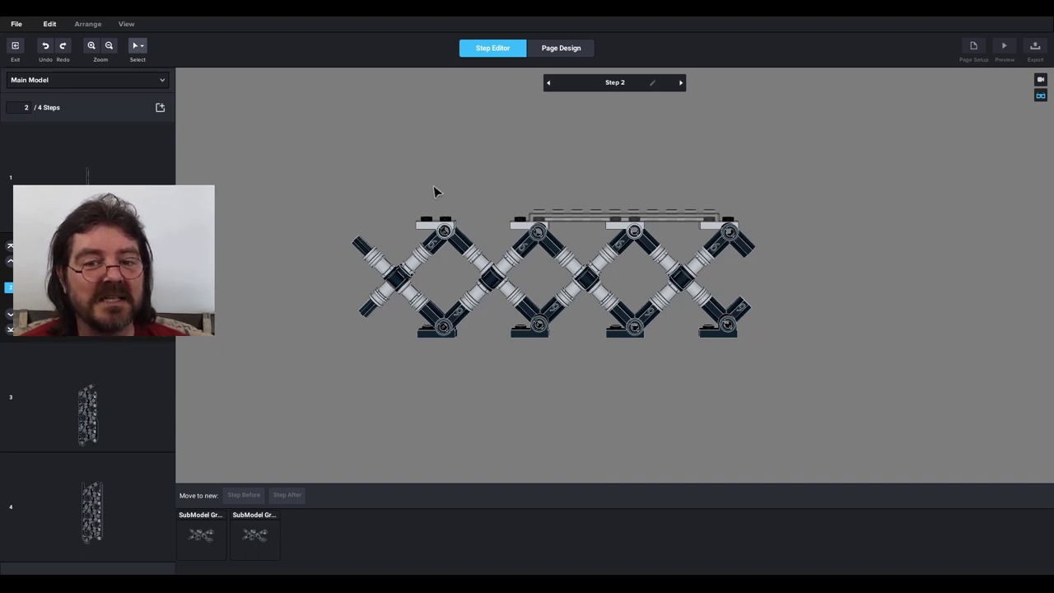
{"action": "right_click_drag", "start_coordinate": [440, 178], "coordinate": [462, 175]}
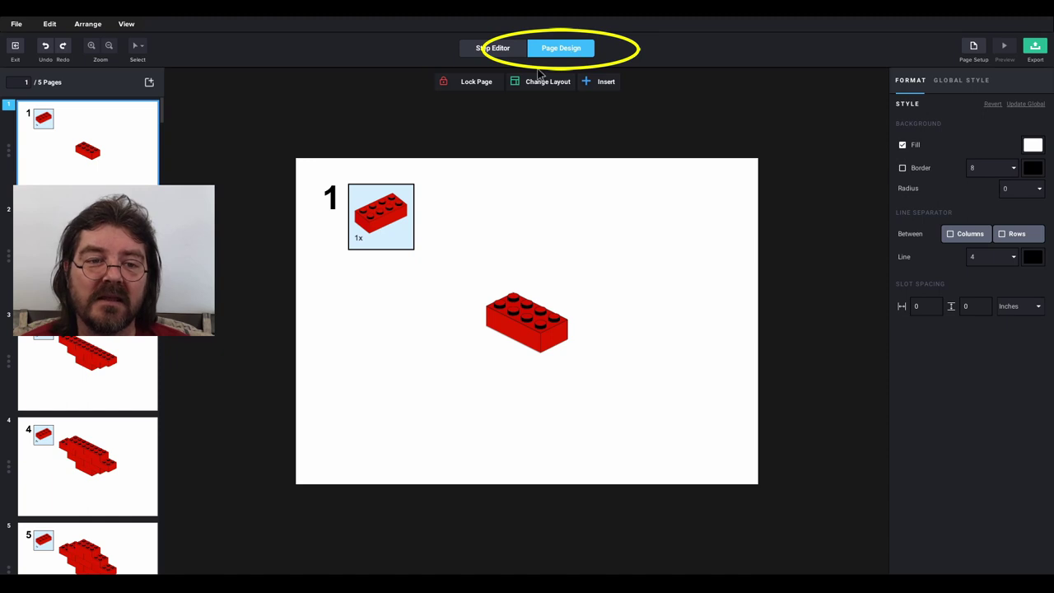
- Look through instruction pages 1 to 5 of the red brick model to examine how each step is laid out
{"action": "left_click", "coordinate": [87, 260]}
{"action": "scroll", "coordinate": [87, 259], "scroll_direction": "down", "scroll_amount": 1}
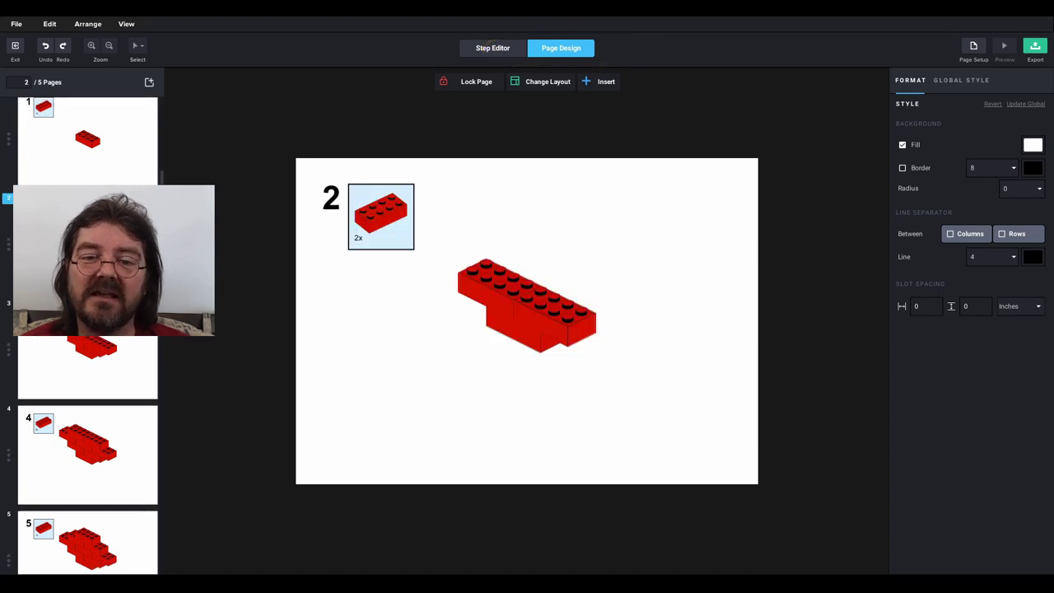
{"action": "key", "text": "Down"}
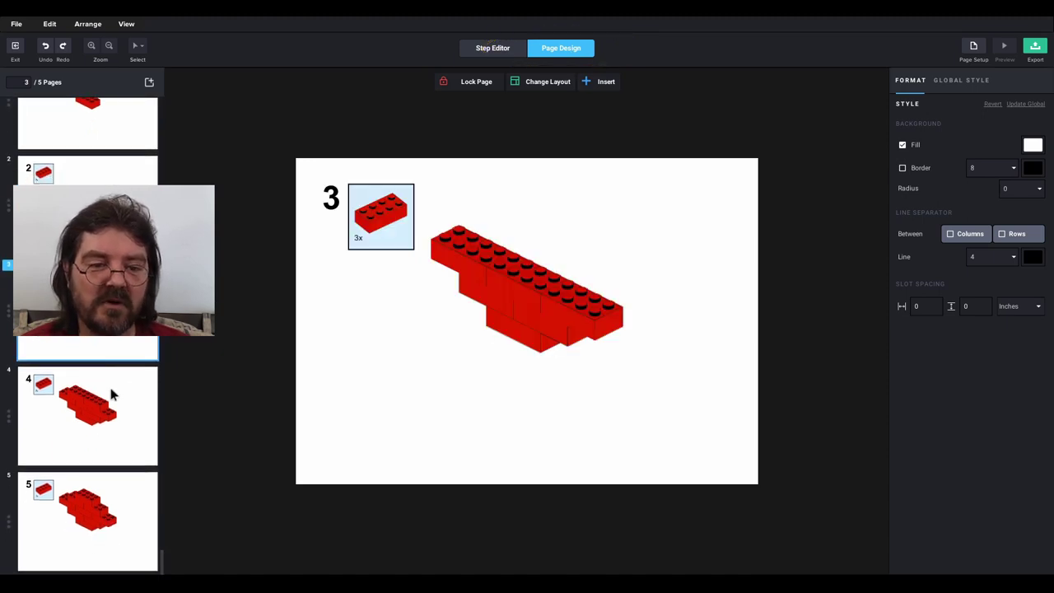
{"action": "left_click", "coordinate": [127, 451]}
{"action": "left_click", "coordinate": [124, 510]}
{"action": "key", "text": "Home"}
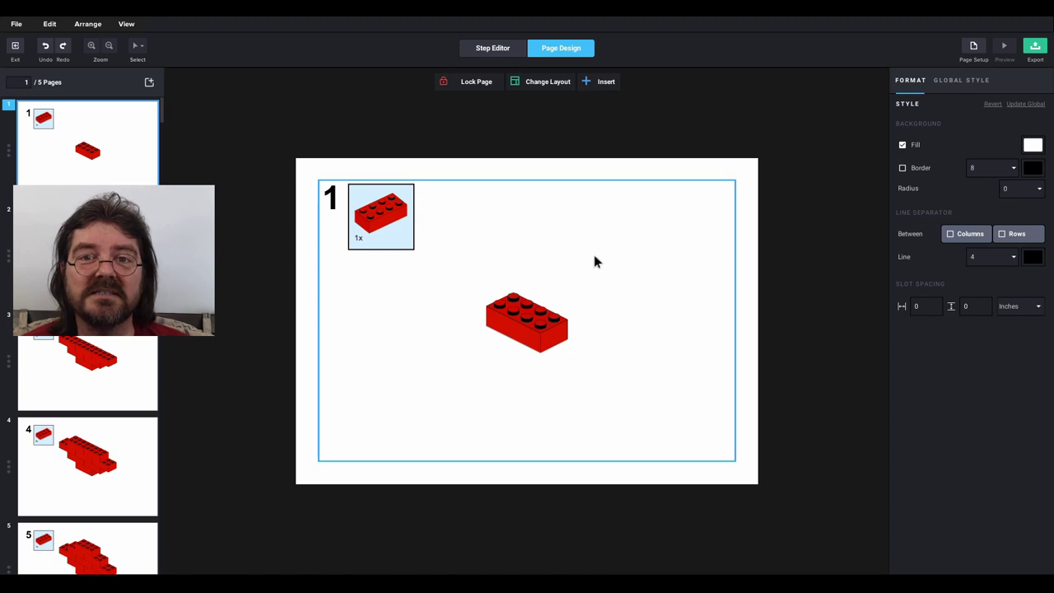
{"action": "left_click", "coordinate": [103, 298]}
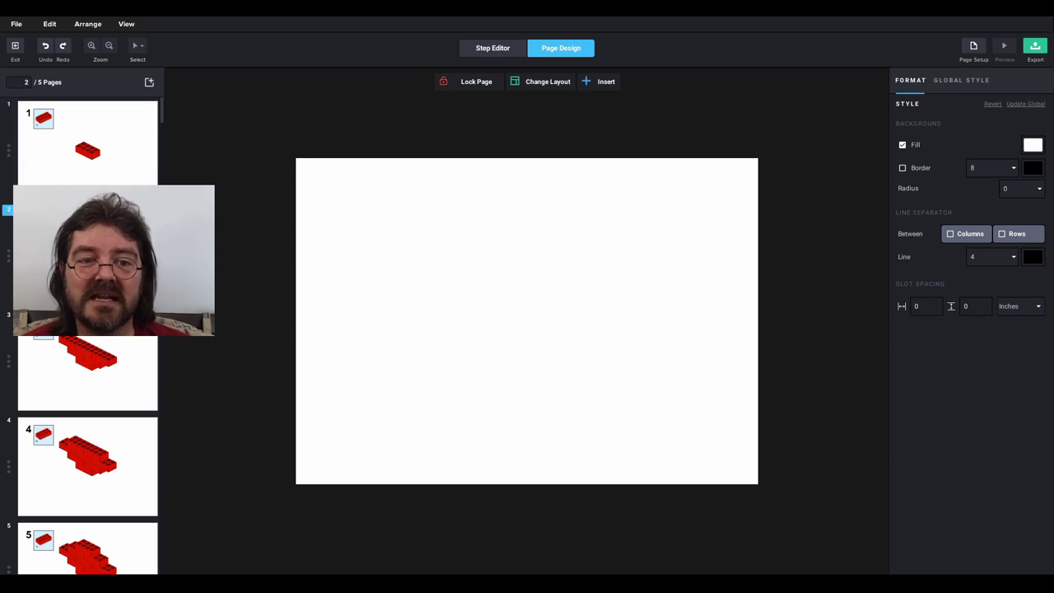
{"action": "left_click", "coordinate": [124, 363]}
{"action": "left_click", "coordinate": [127, 395]}
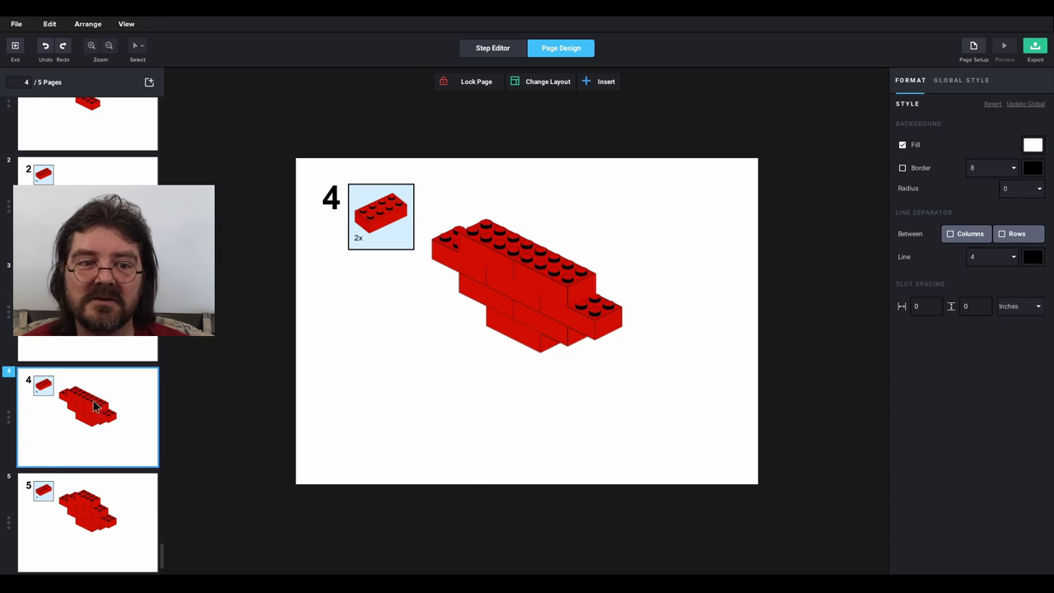
{"action": "scroll", "coordinate": [87, 329], "scroll_direction": "up", "scroll_amount": 1}
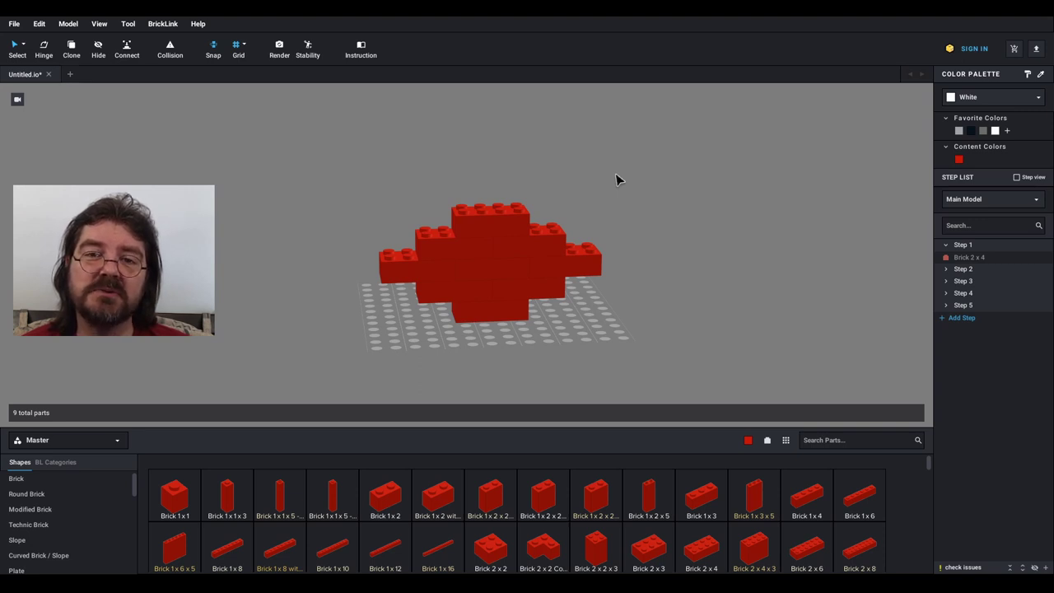
{"action": "right_click_drag", "start_coordinate": [621, 185], "coordinate": [634, 184]}
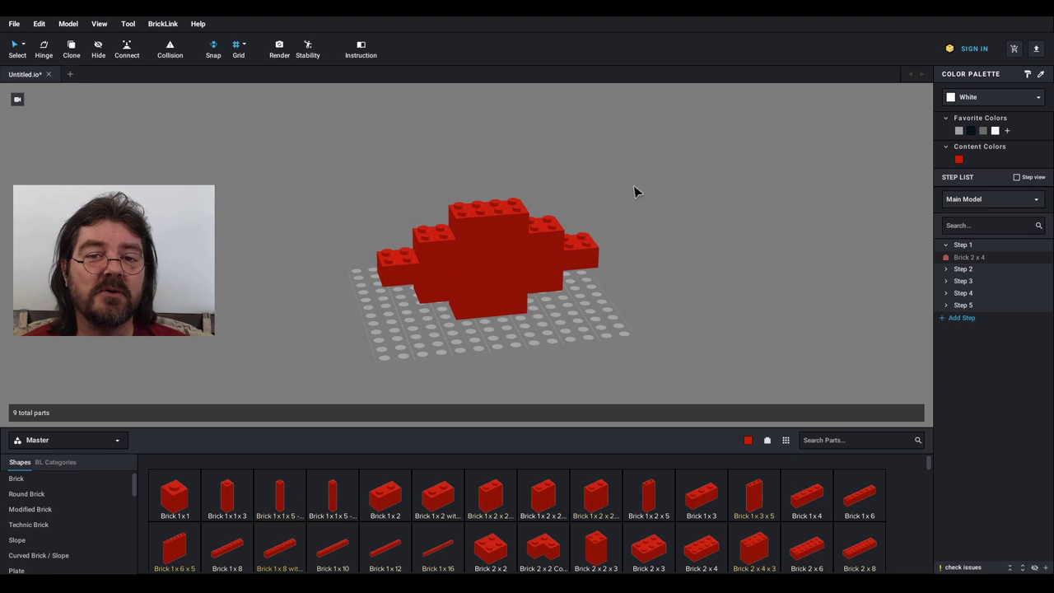